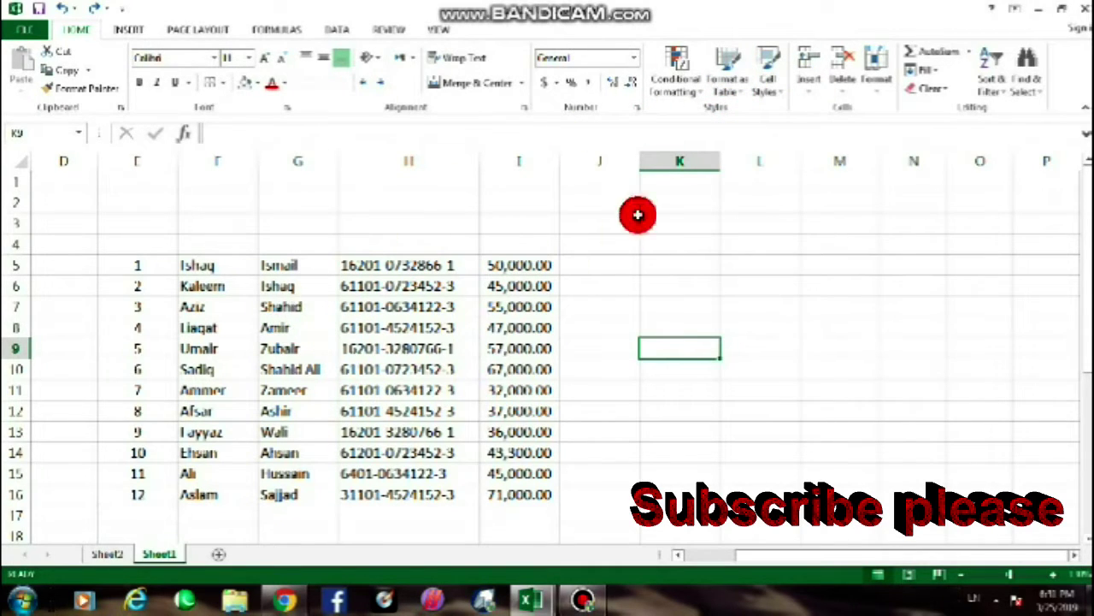
- Choose the green style in the Dark section of the Format as Table gallery
click(727, 66)
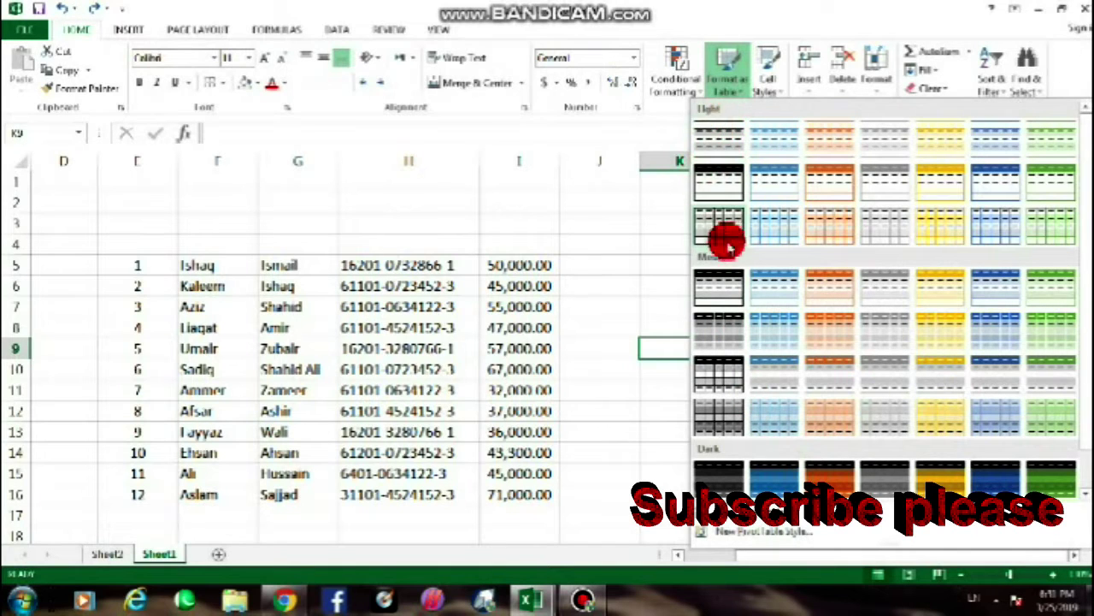
scroll(723, 244, down, 1)
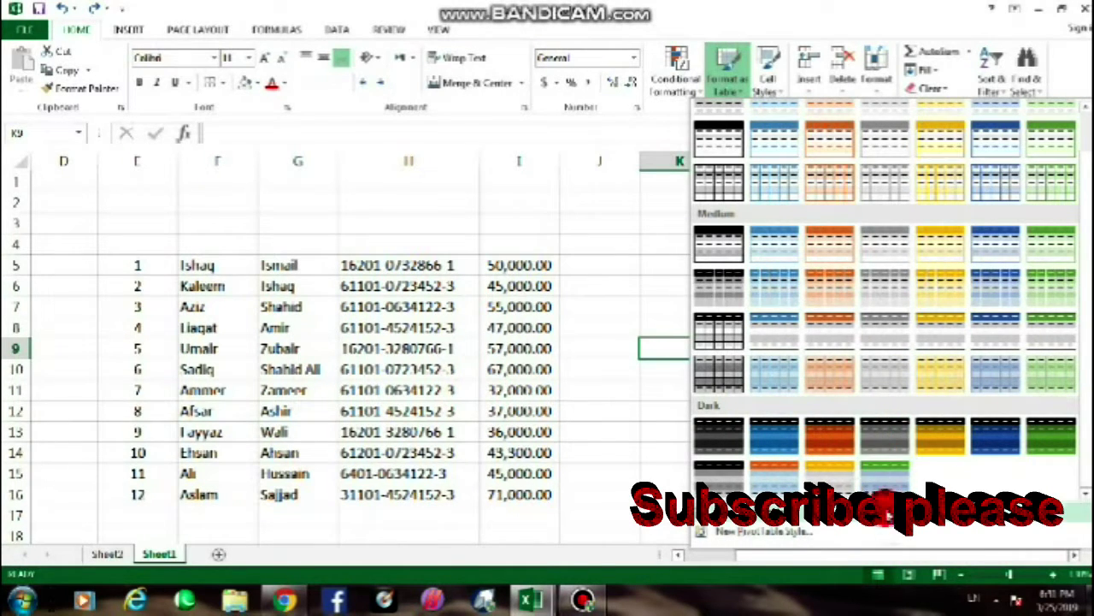
click(890, 481)
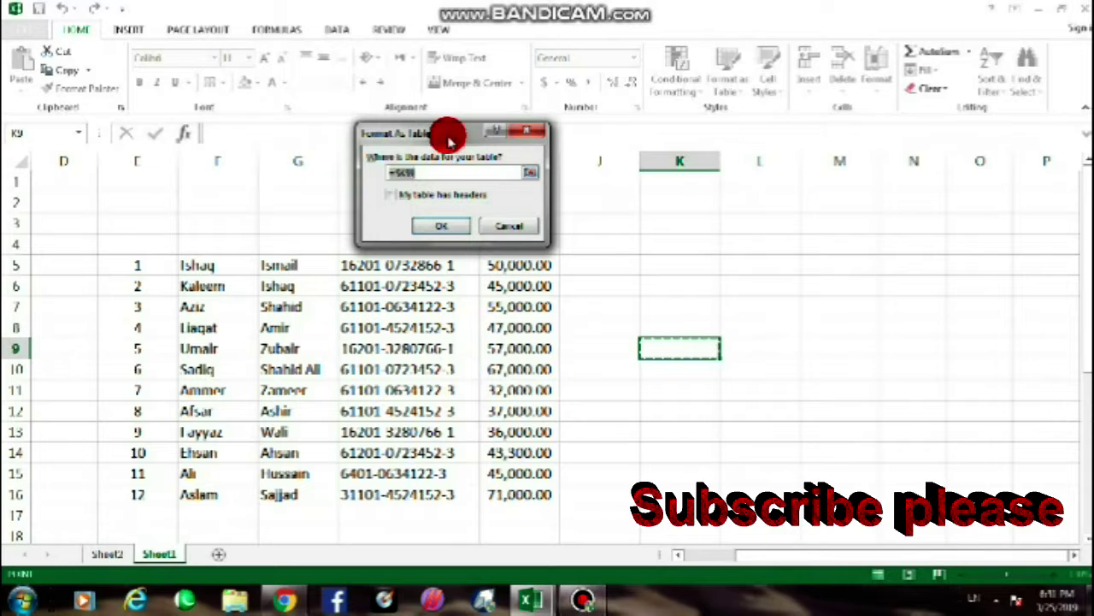
- Set the table range to E4:I16 with 'My table has headers' ticked, and create the table
drag(452, 134, 630, 77)
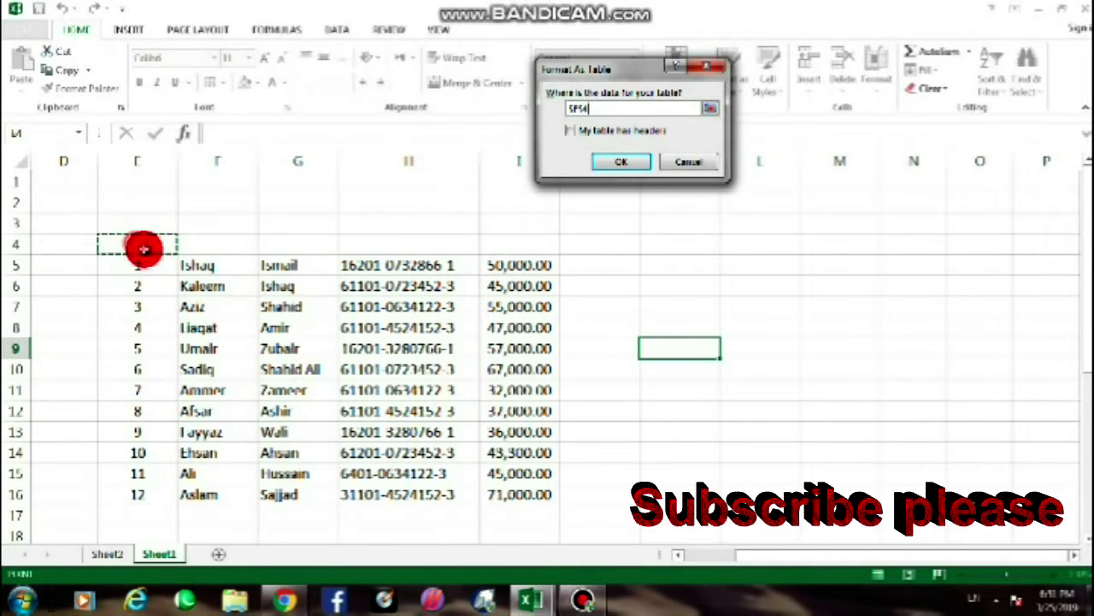
drag(136, 243, 506, 495)
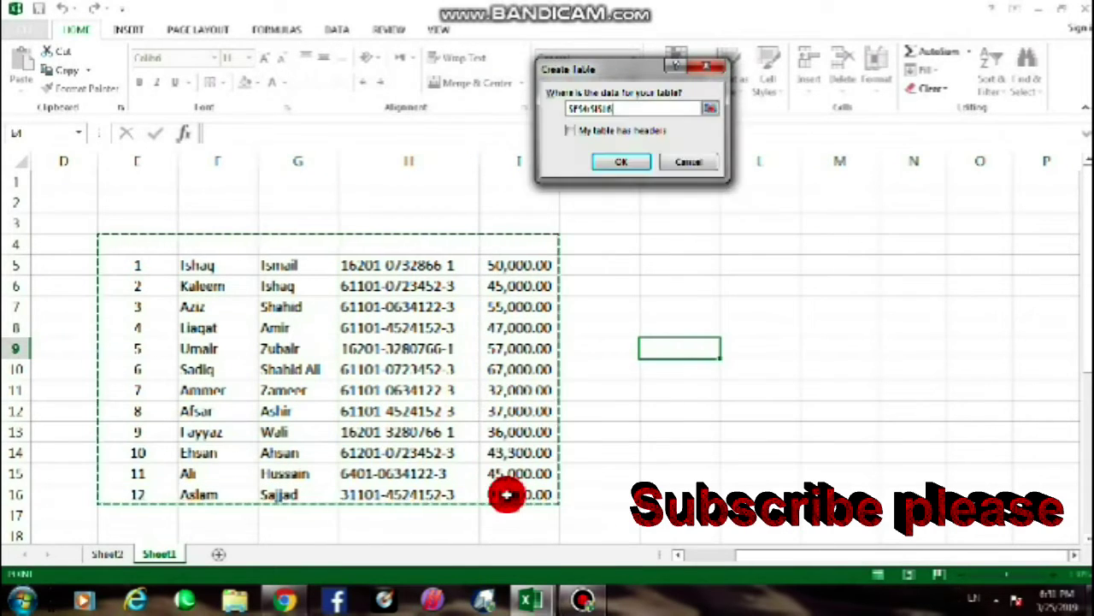
click(629, 164)
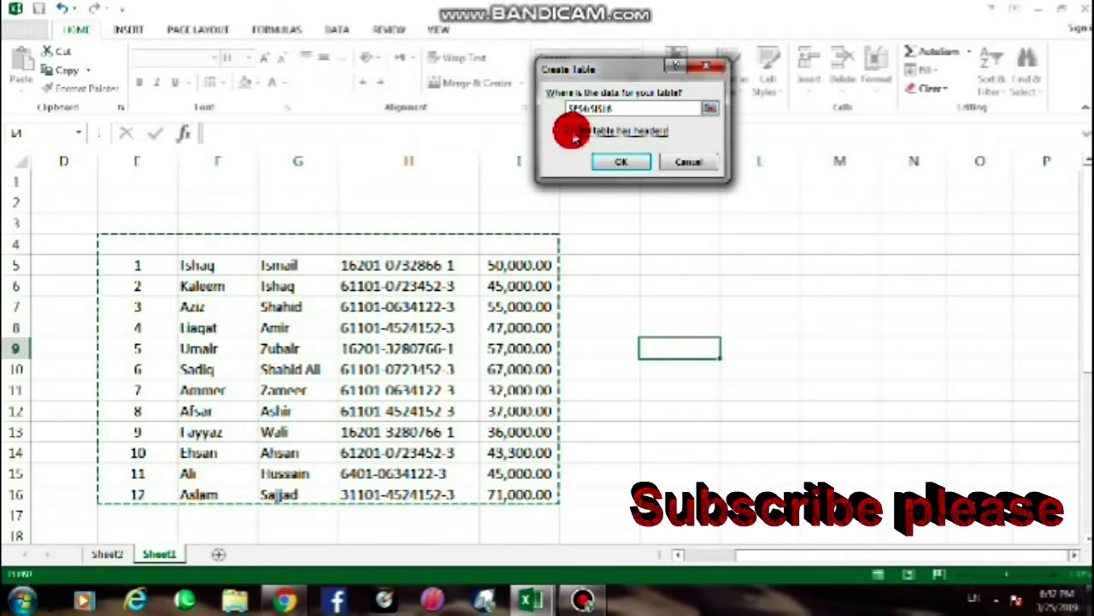
click(622, 195)
click(620, 162)
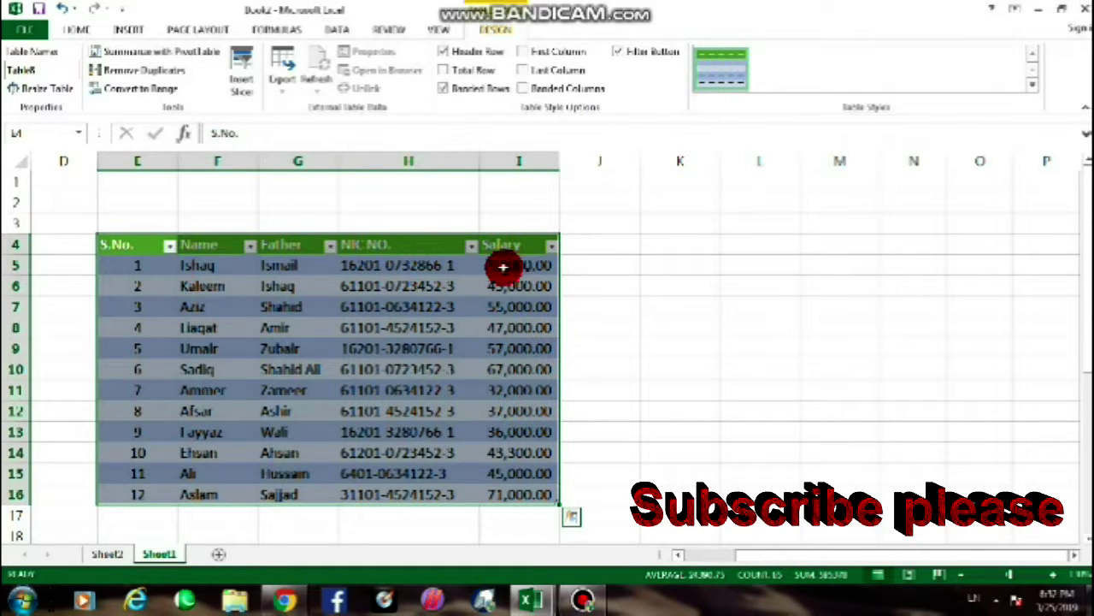
click(452, 371)
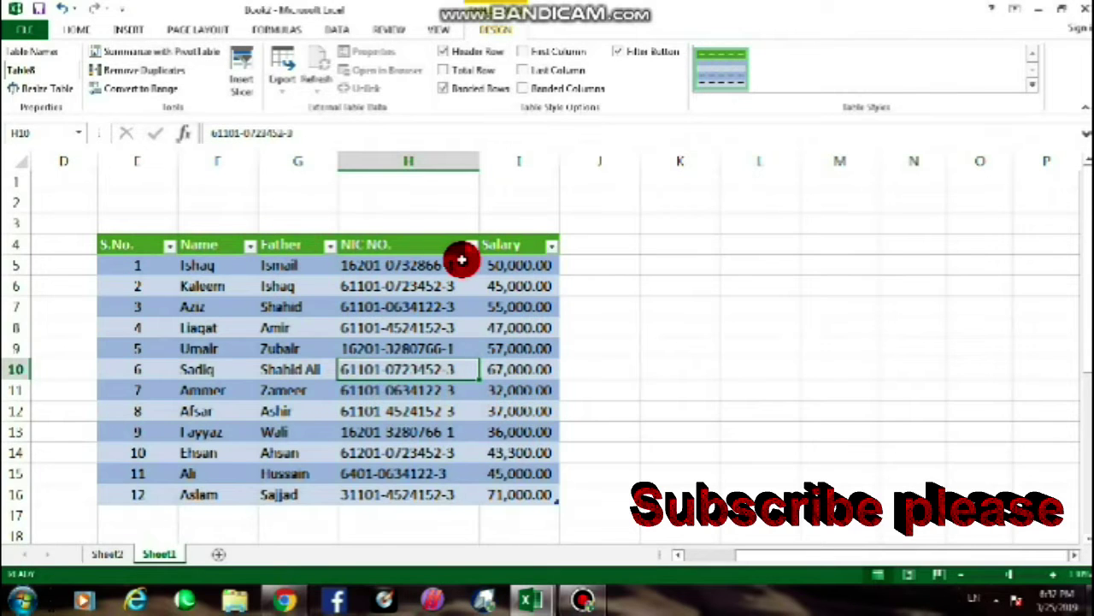
click(490, 342)
scroll(288, 364, down, 2)
scroll(287, 363, up, 2)
drag(134, 244, 532, 497)
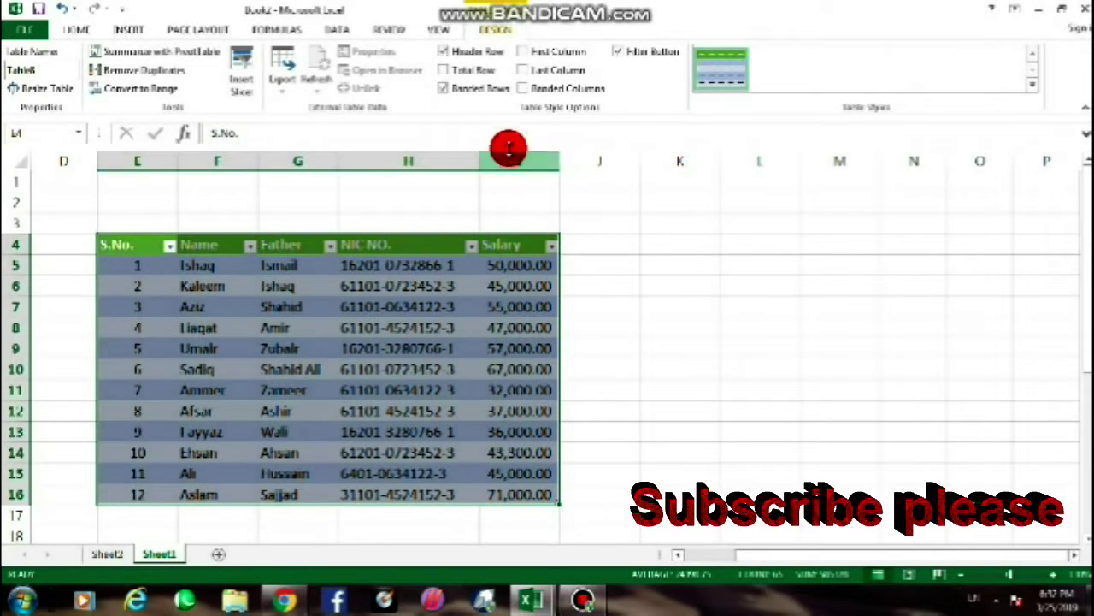
click(688, 325)
drag(135, 246, 522, 495)
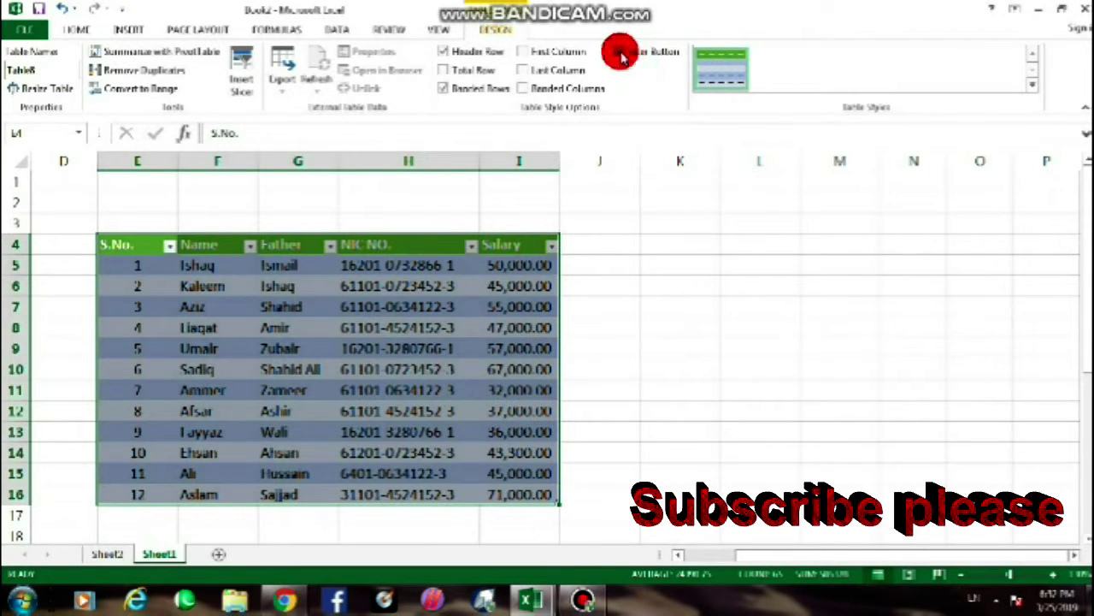
click(171, 250)
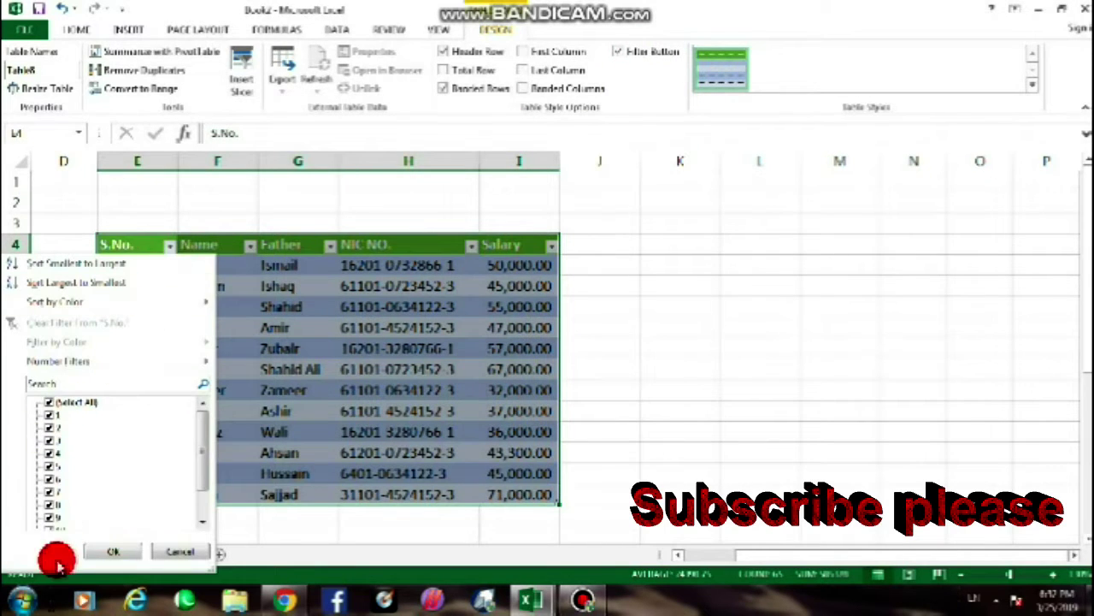
click(621, 54)
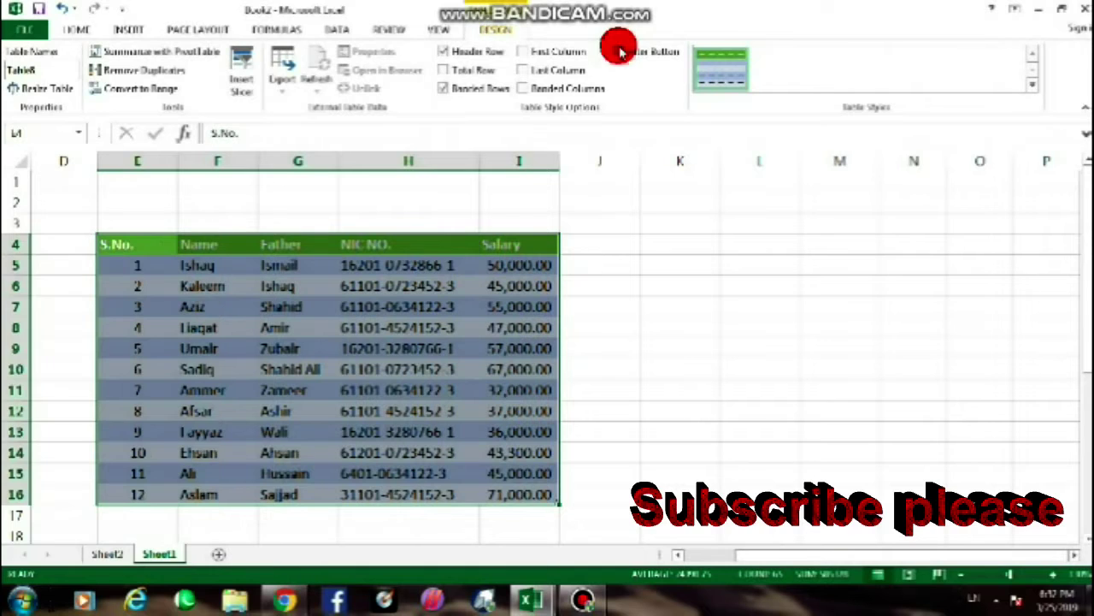
click(360, 369)
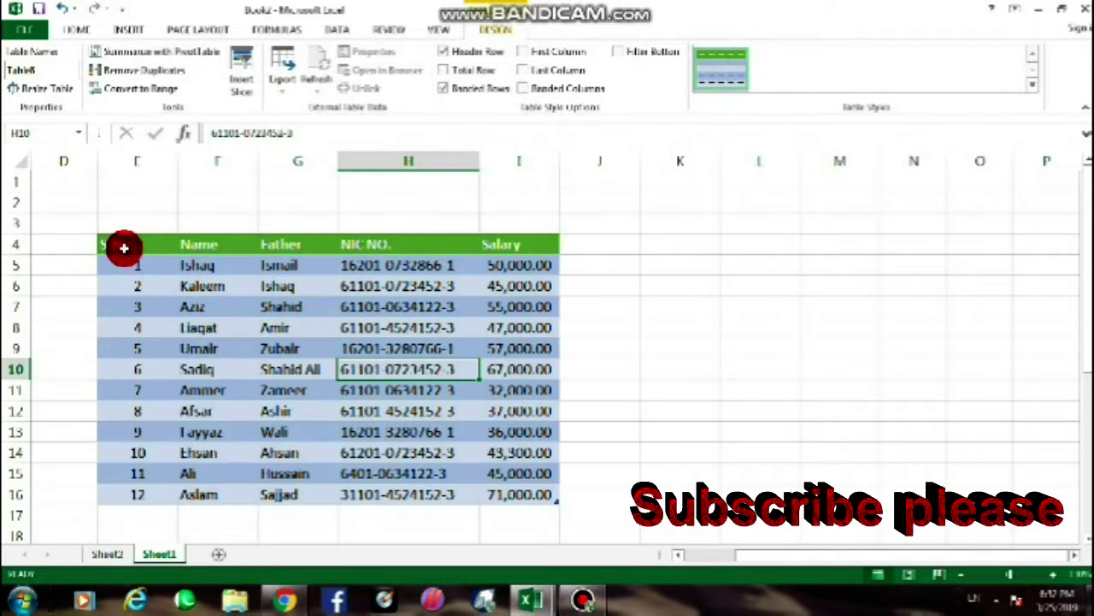
drag(123, 244, 556, 500)
click(622, 54)
click(726, 325)
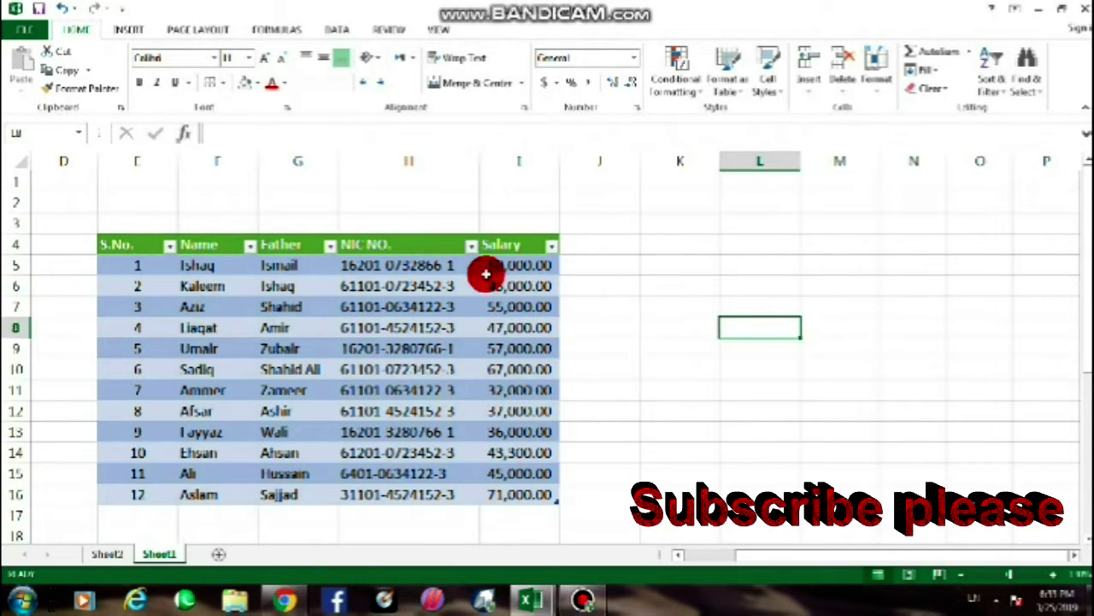
click(552, 246)
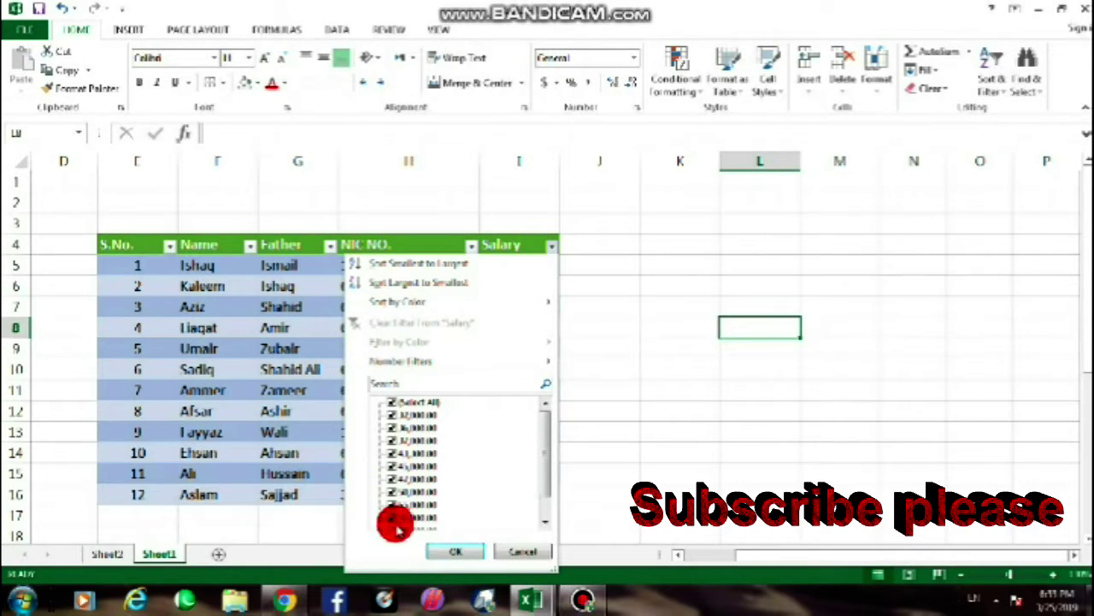
drag(547, 474, 547, 493)
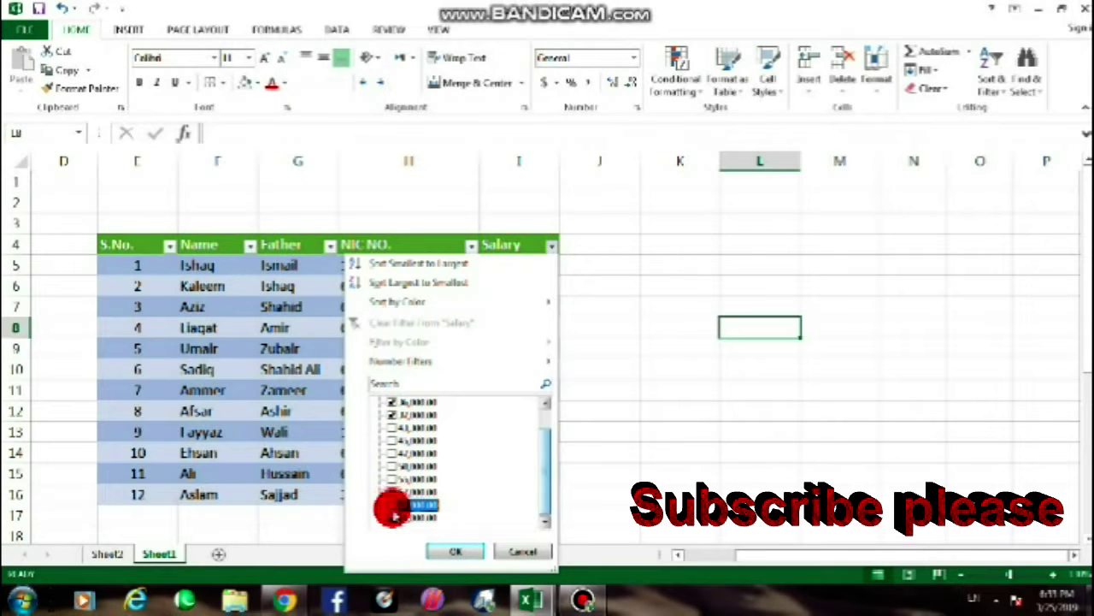
click(456, 550)
click(680, 470)
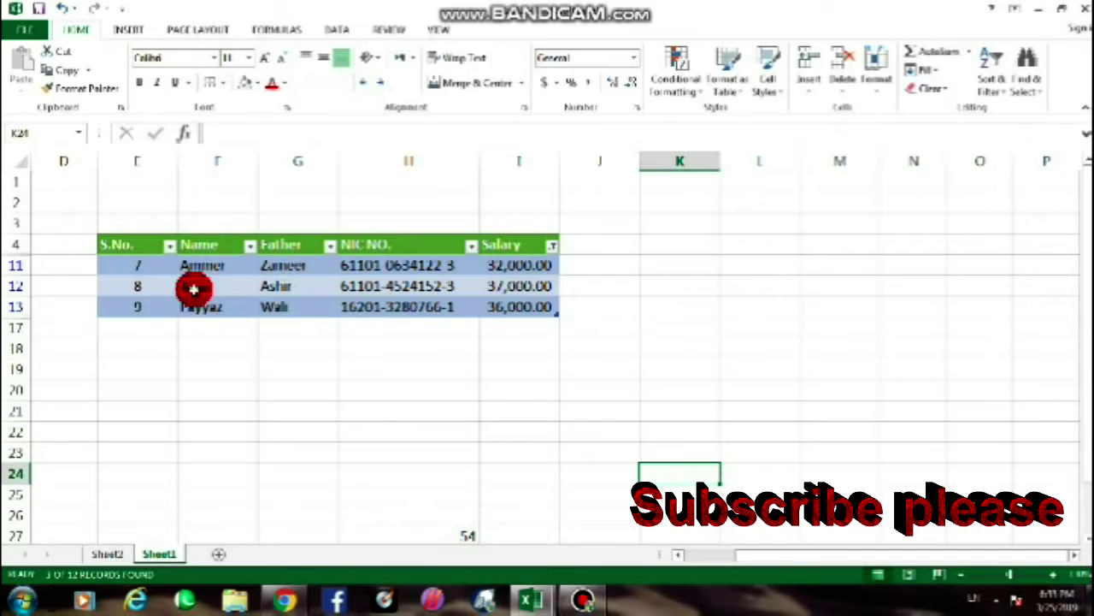
key(ctrl+z)
click(688, 405)
scroll(547, 445, up, 2)
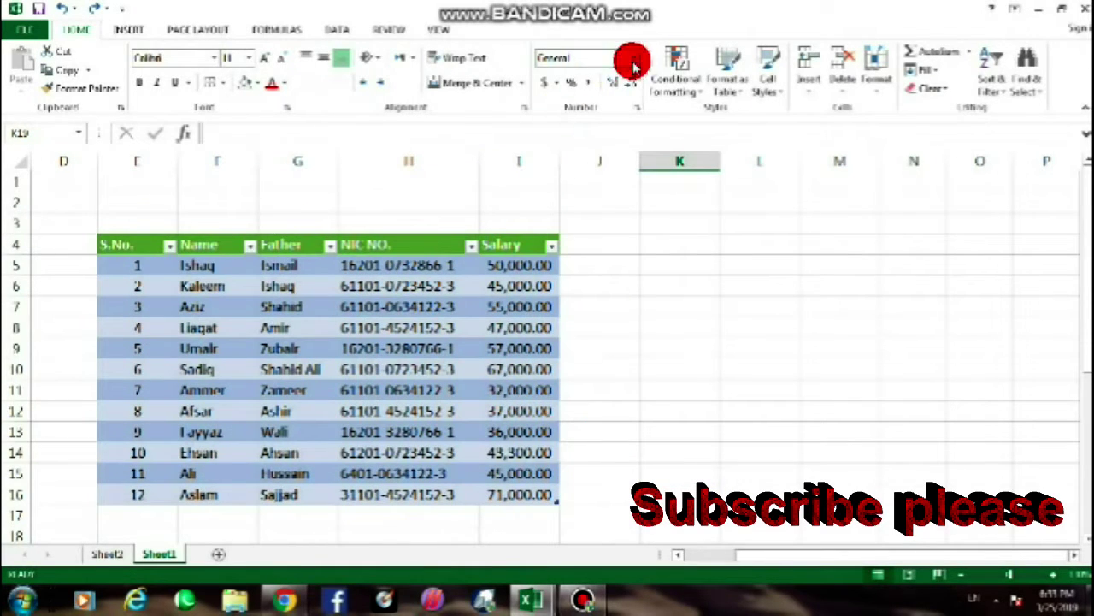
mouse_move(149, 248)
mouse_down()
mouse_move(527, 484)
mouse_move(528, 496)
mouse_up()
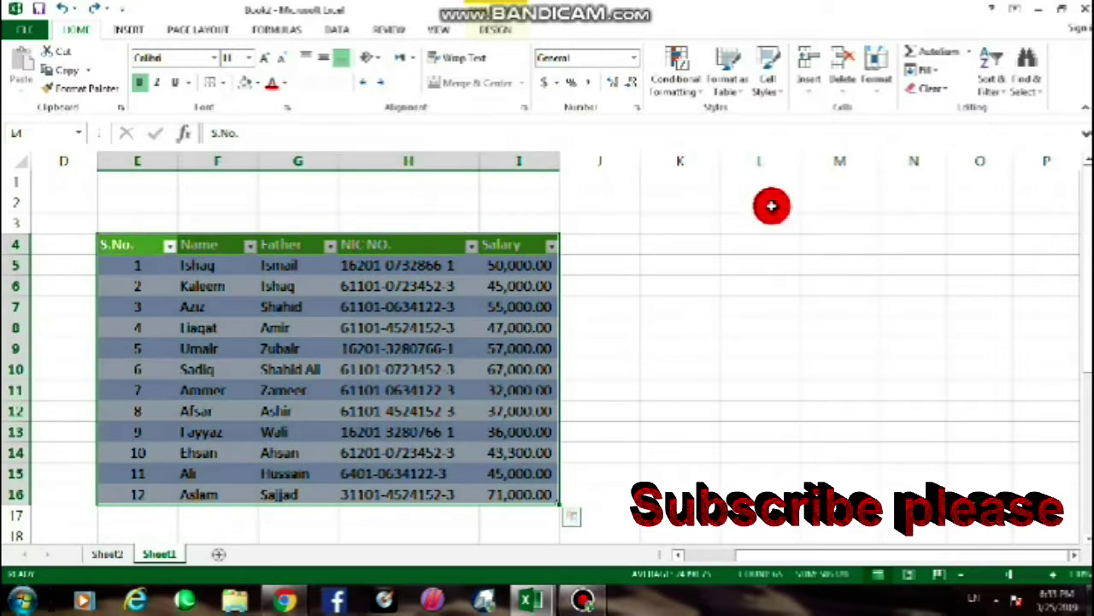
click(495, 29)
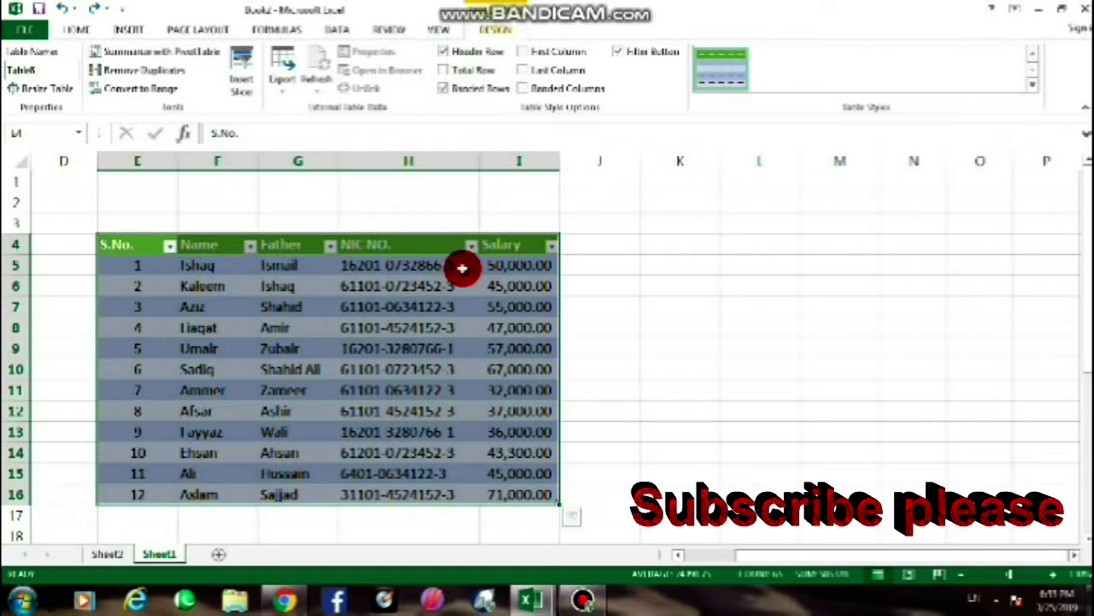
click(444, 53)
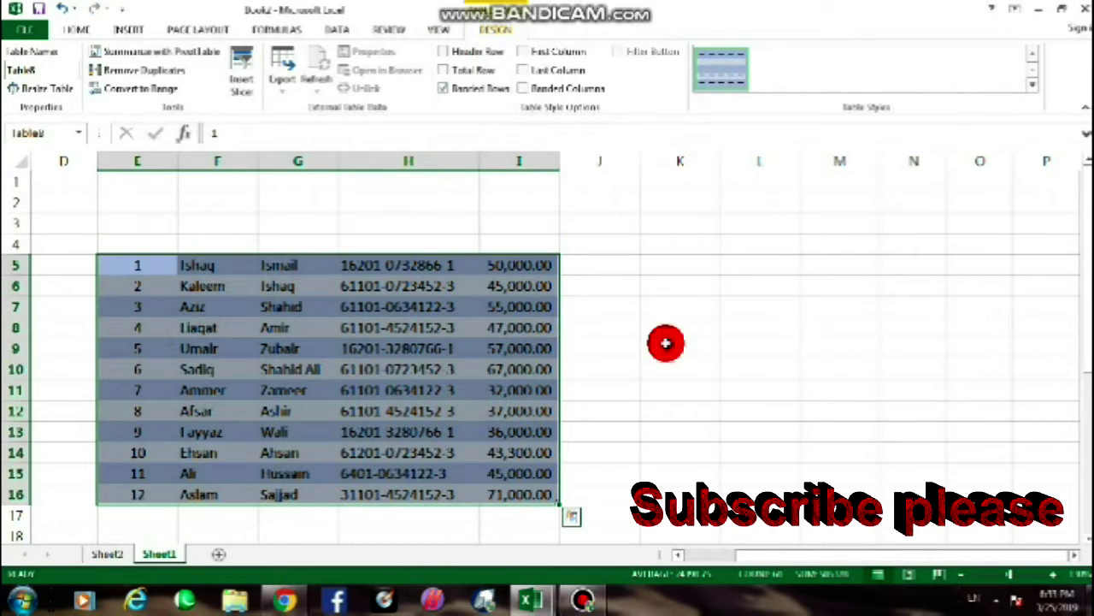
click(666, 343)
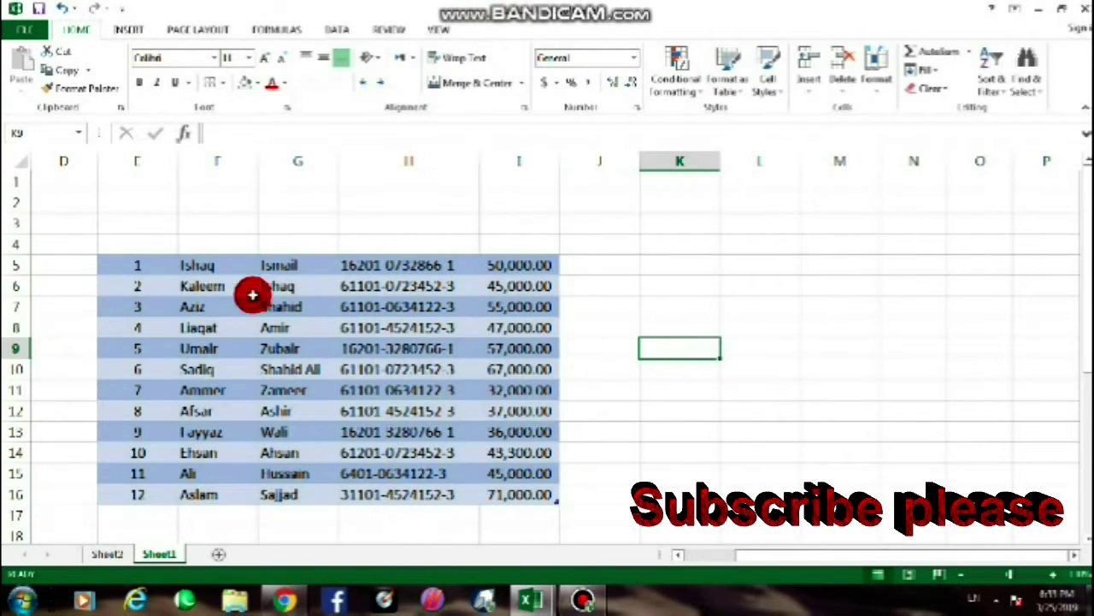
drag(145, 245, 513, 488)
click(684, 432)
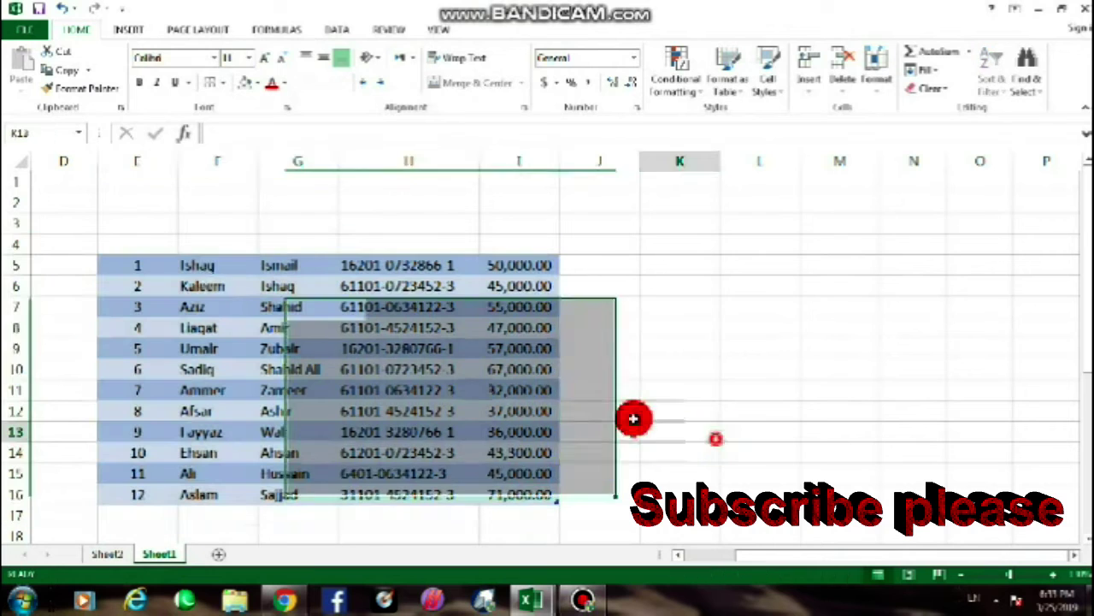
drag(145, 243, 521, 488)
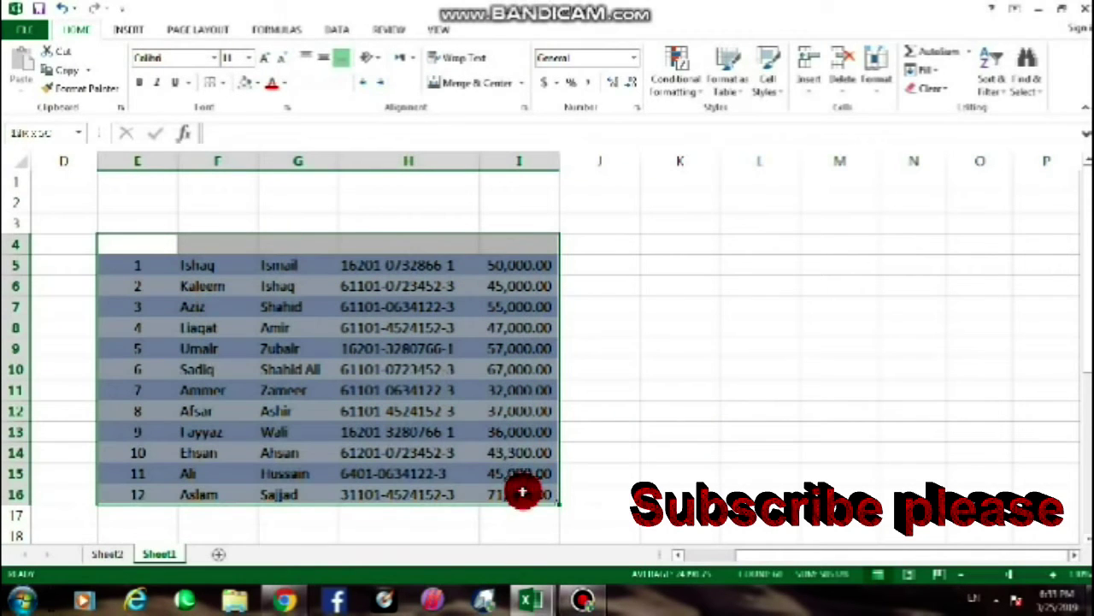
click(738, 90)
click(587, 274)
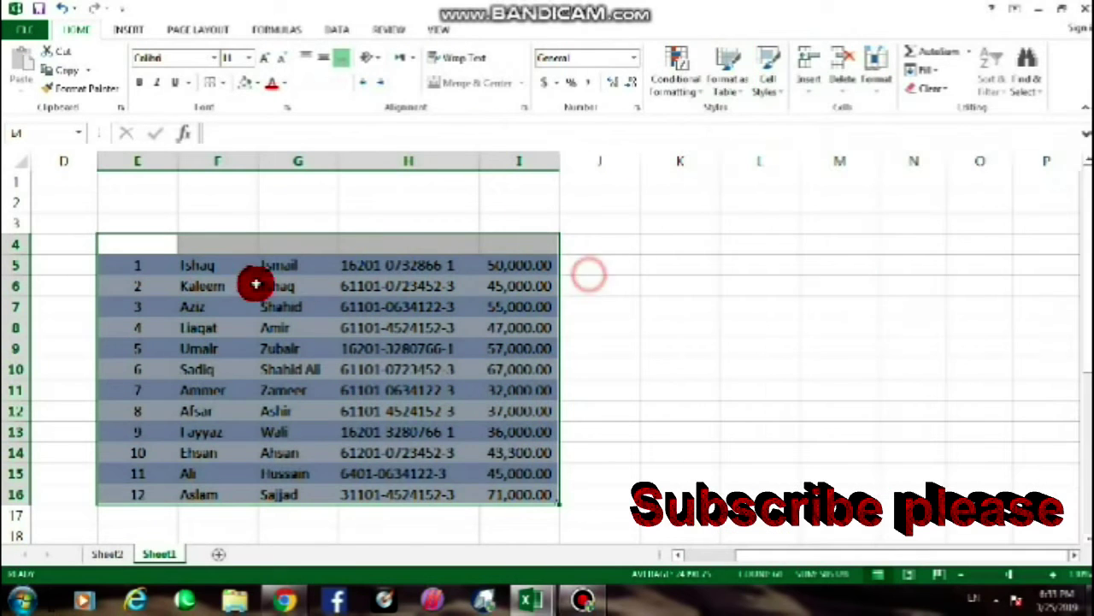
click(244, 285)
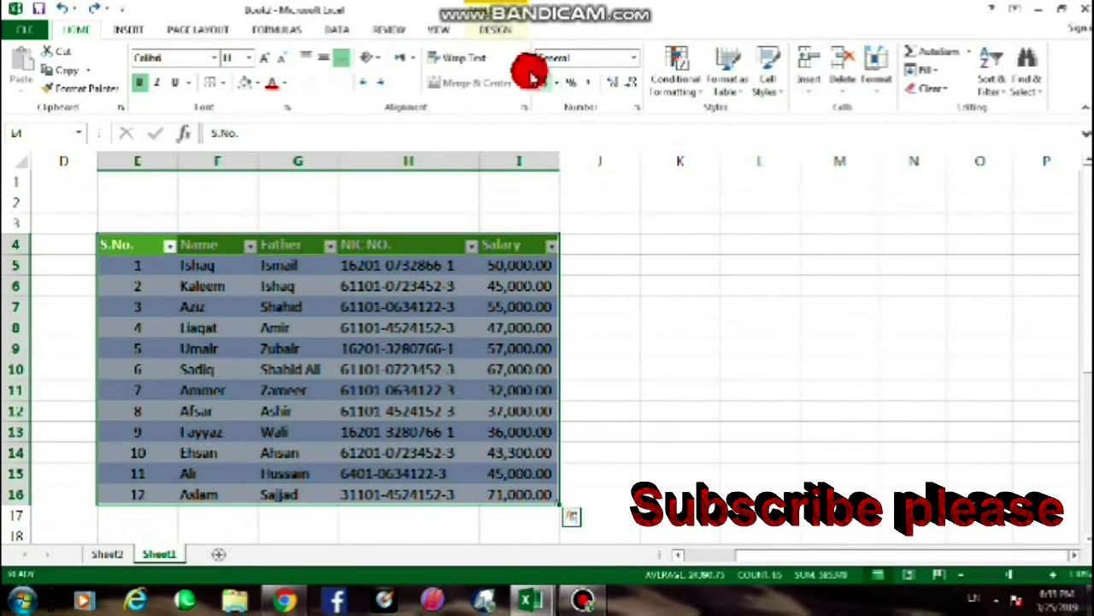
- Add a Total Row beneath the employee table and widen the Salary column
click(494, 32)
click(442, 72)
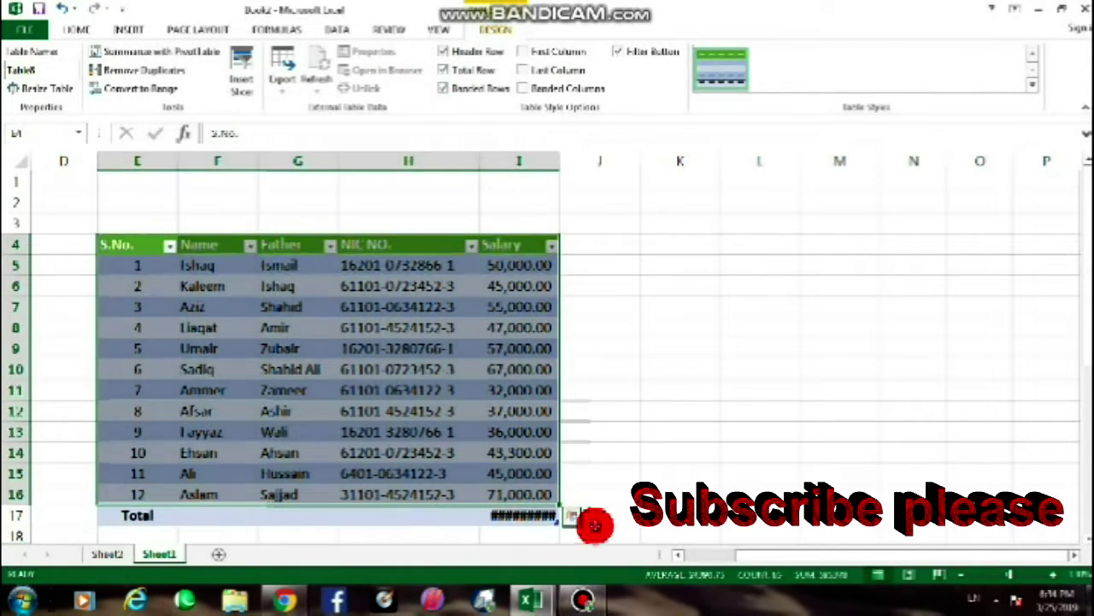
click(595, 528)
drag(560, 162, 604, 164)
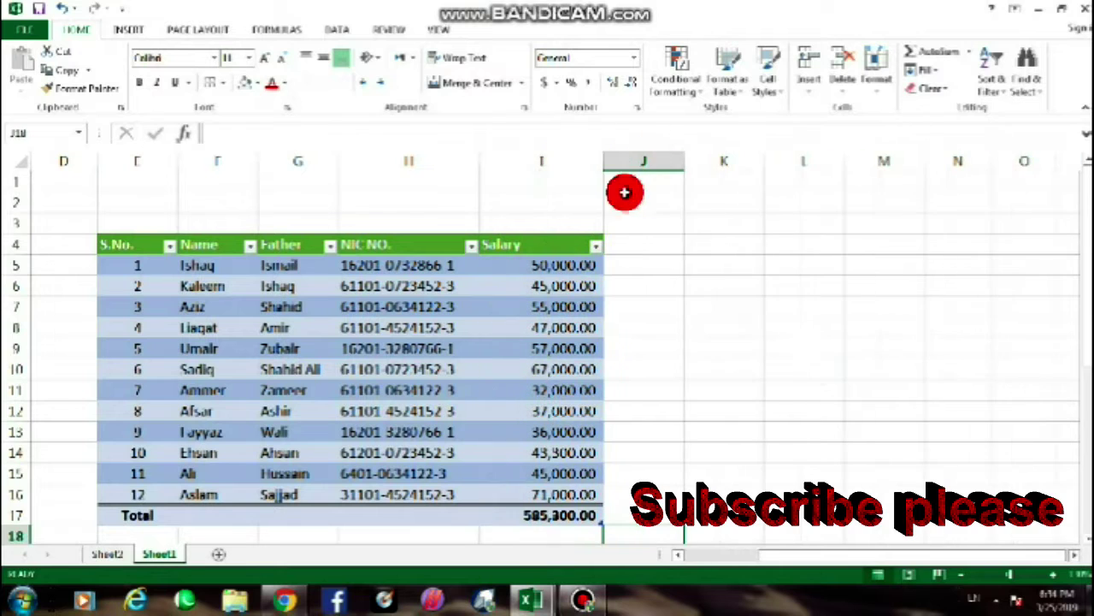
click(804, 372)
- Check the Salary total, then undo so the table ends at row 16 with Aslam
scroll(625, 469, down, 1)
scroll(625, 469, down, 1)
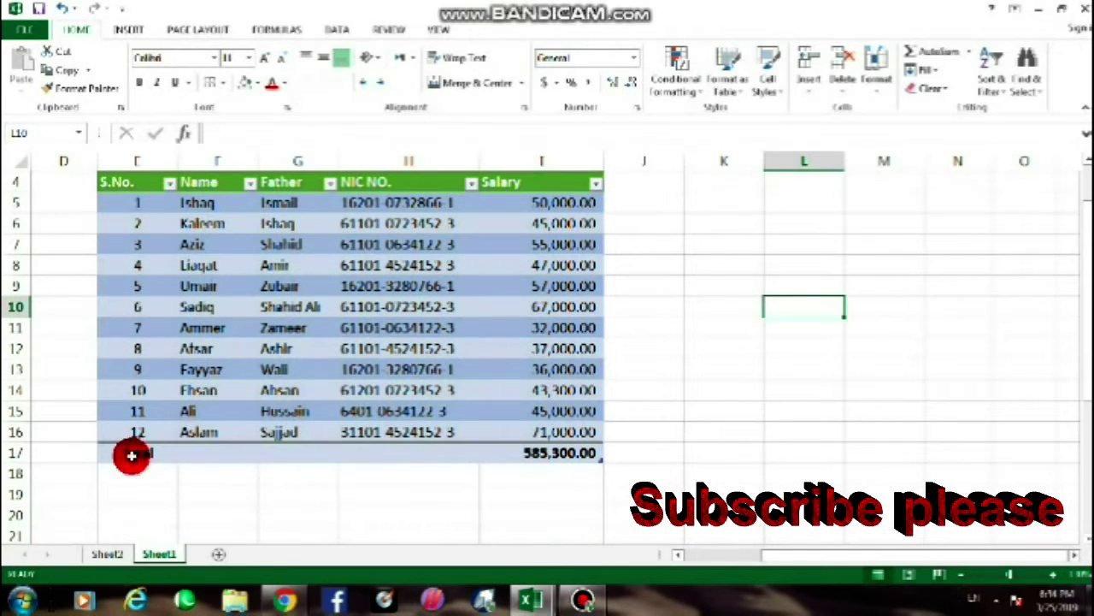
drag(126, 185, 128, 204)
drag(228, 288, 562, 459)
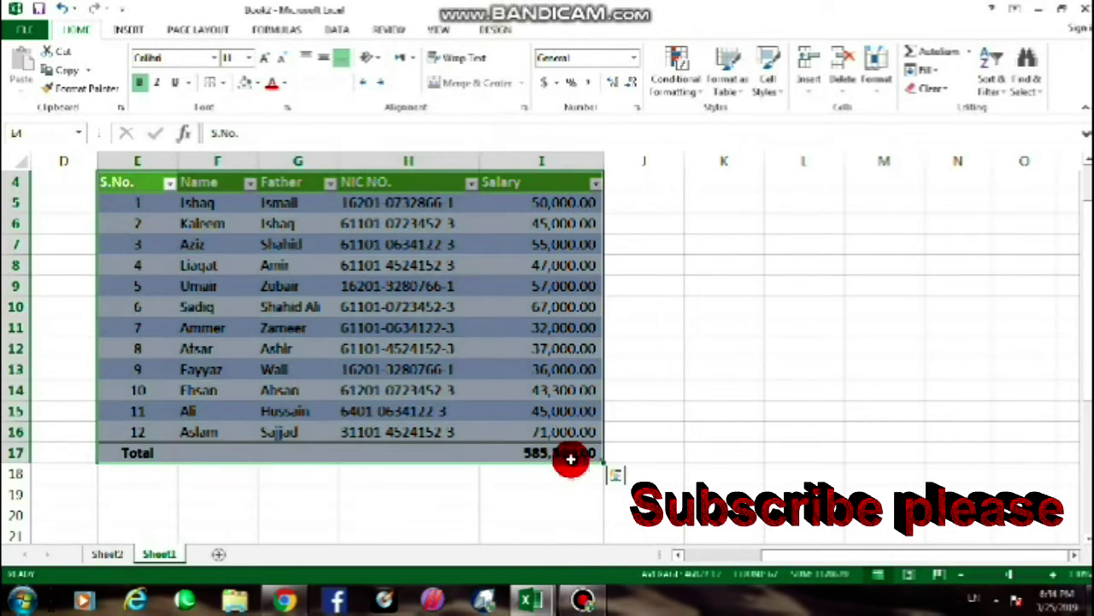
drag(554, 204, 562, 448)
click(735, 432)
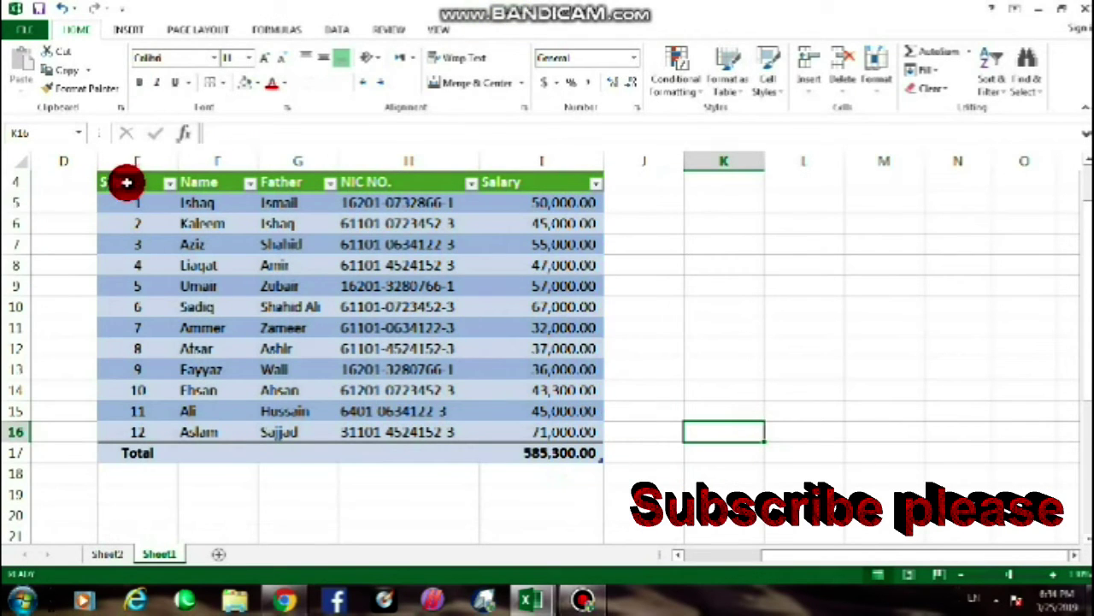
key(ctrl+z)
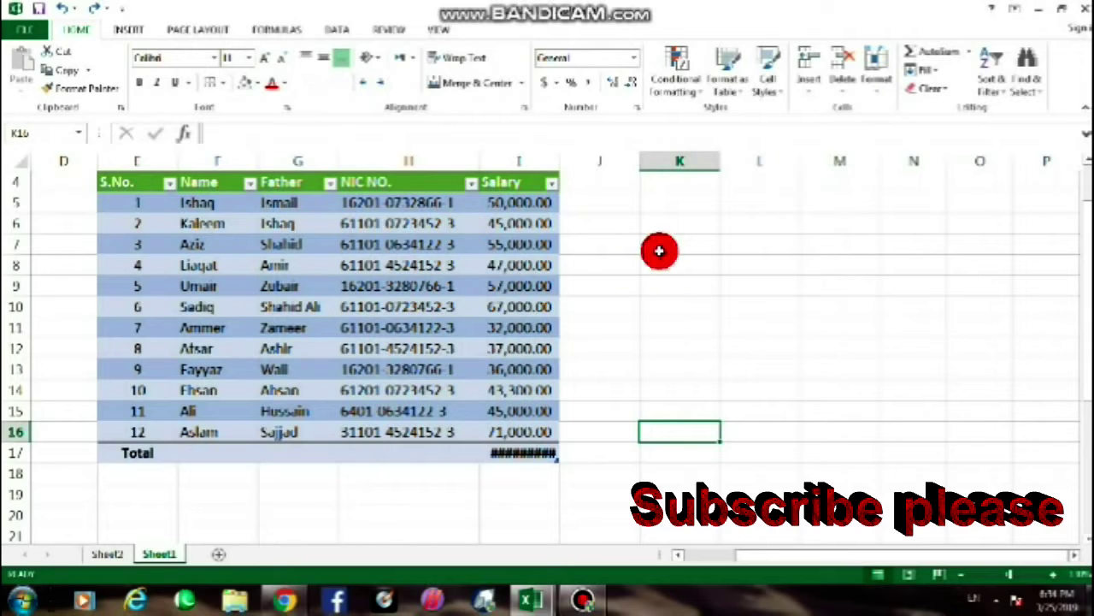
click(741, 332)
key(ctrl+z)
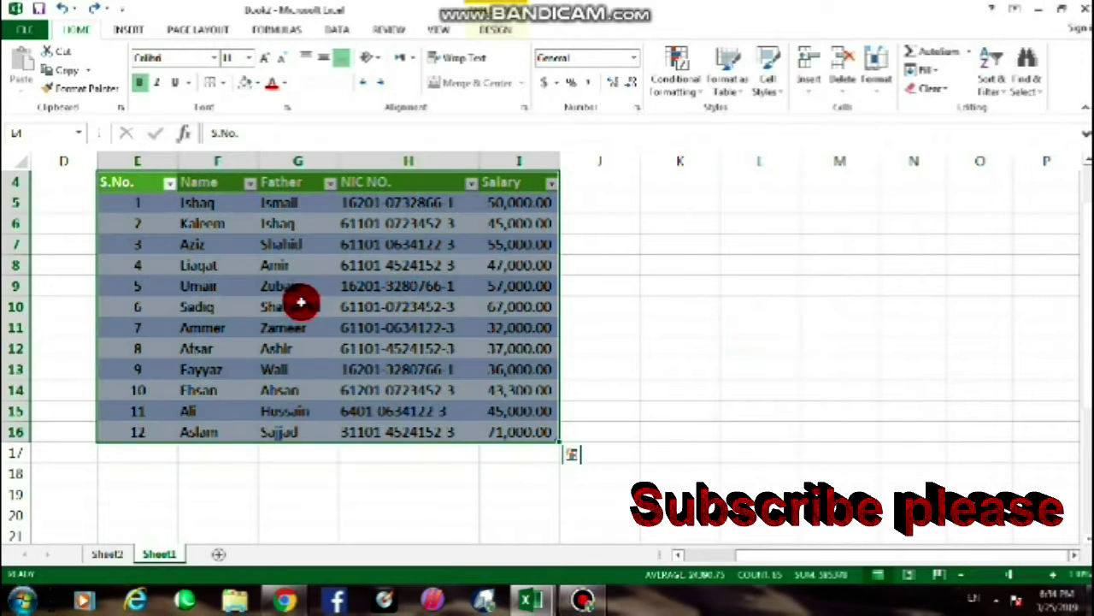
- Toggle the Banded Rows option in Table Style Options and compare the table rows
click(495, 29)
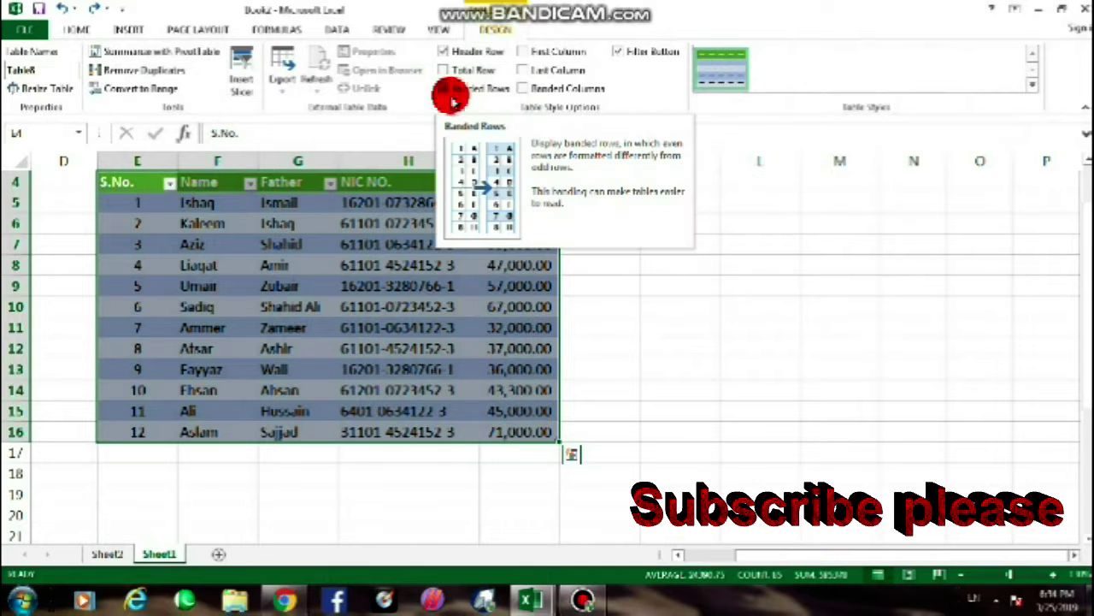
click(398, 328)
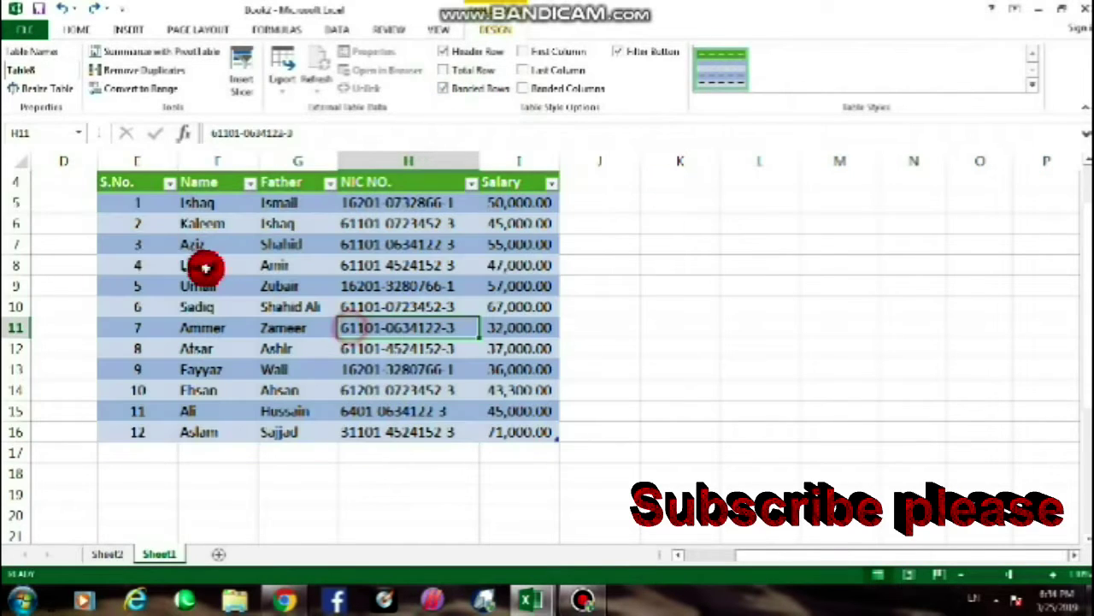
mouse_move(119, 203)
mouse_down()
mouse_move(340, 190)
mouse_move(519, 203)
mouse_up()
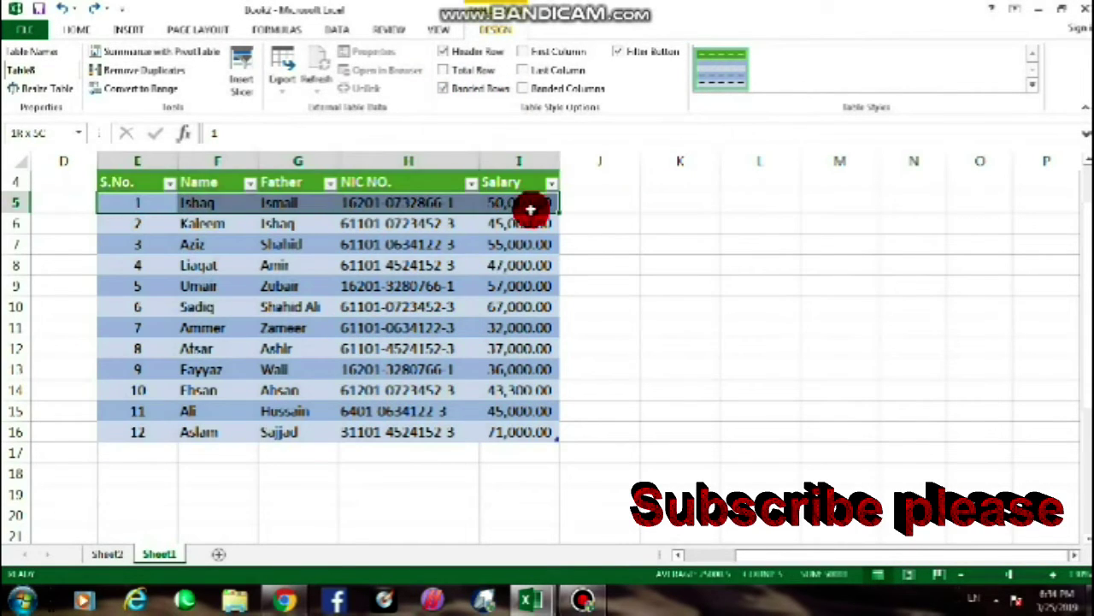
drag(120, 223, 513, 220)
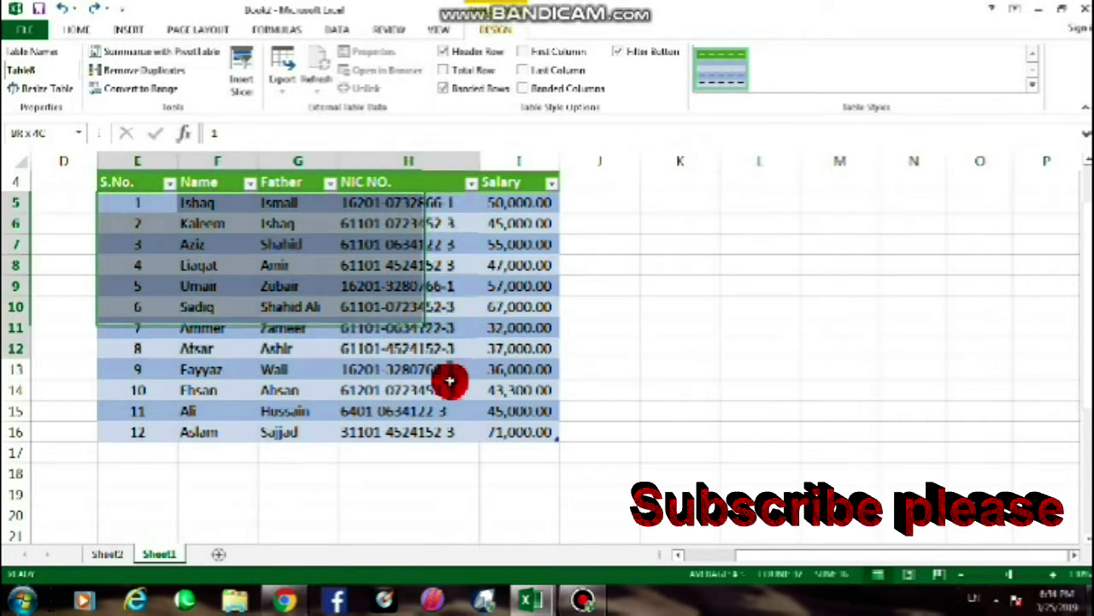
drag(128, 203, 517, 432)
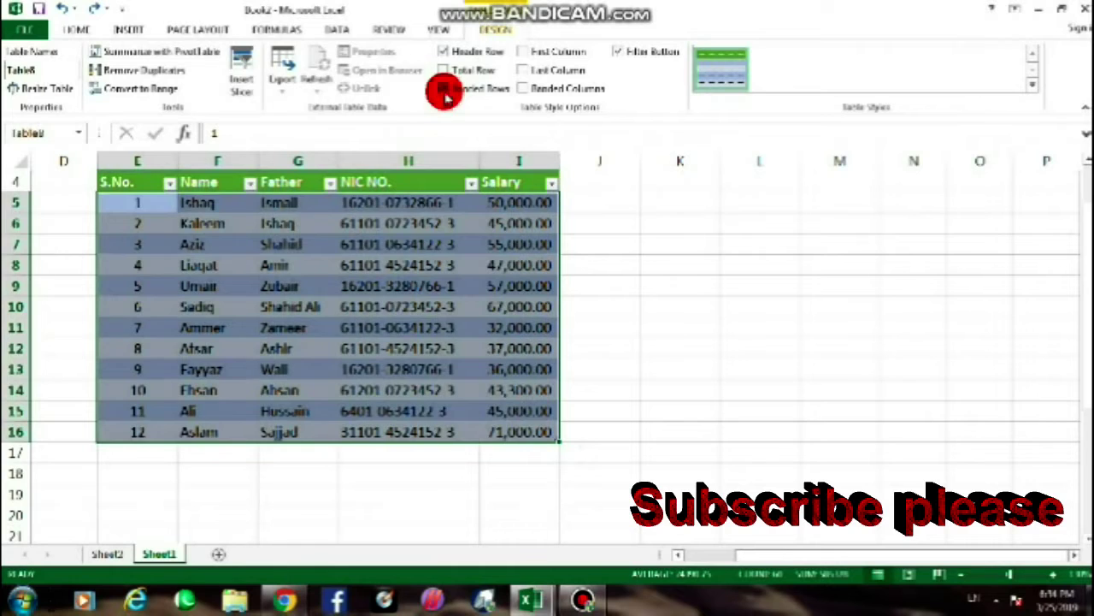
click(443, 89)
click(408, 286)
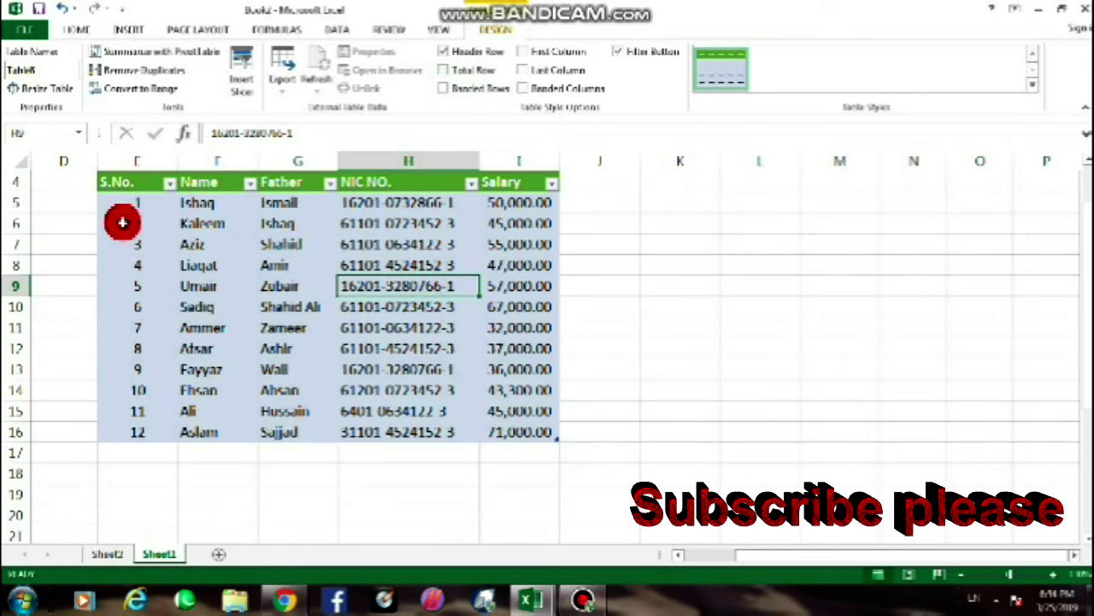
- Turn on First Column so the S.No. values 1–12 appear bold
drag(120, 202, 530, 432)
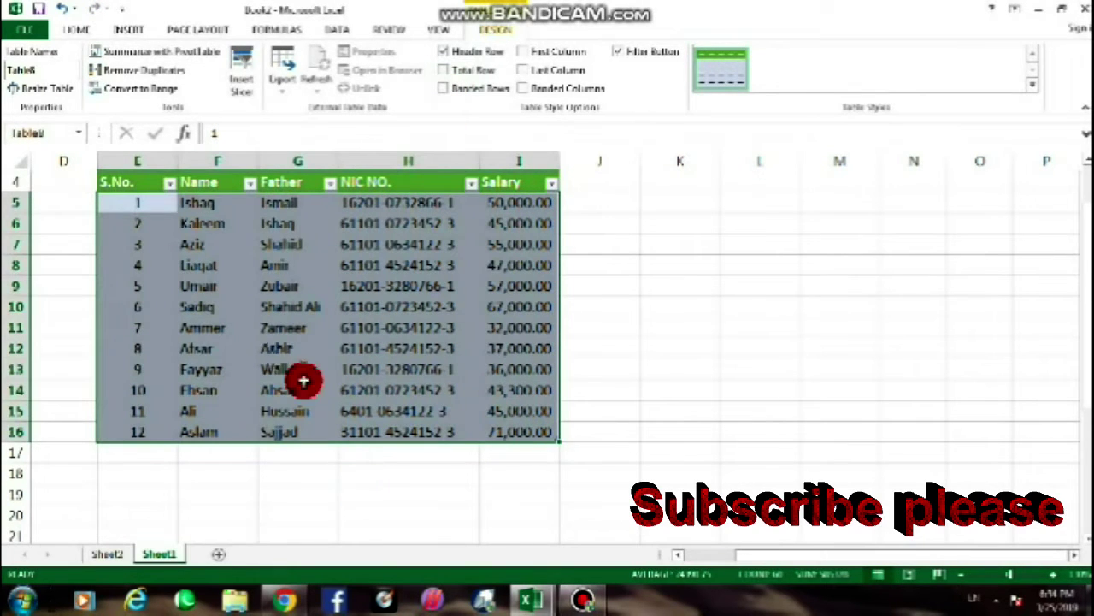
click(397, 259)
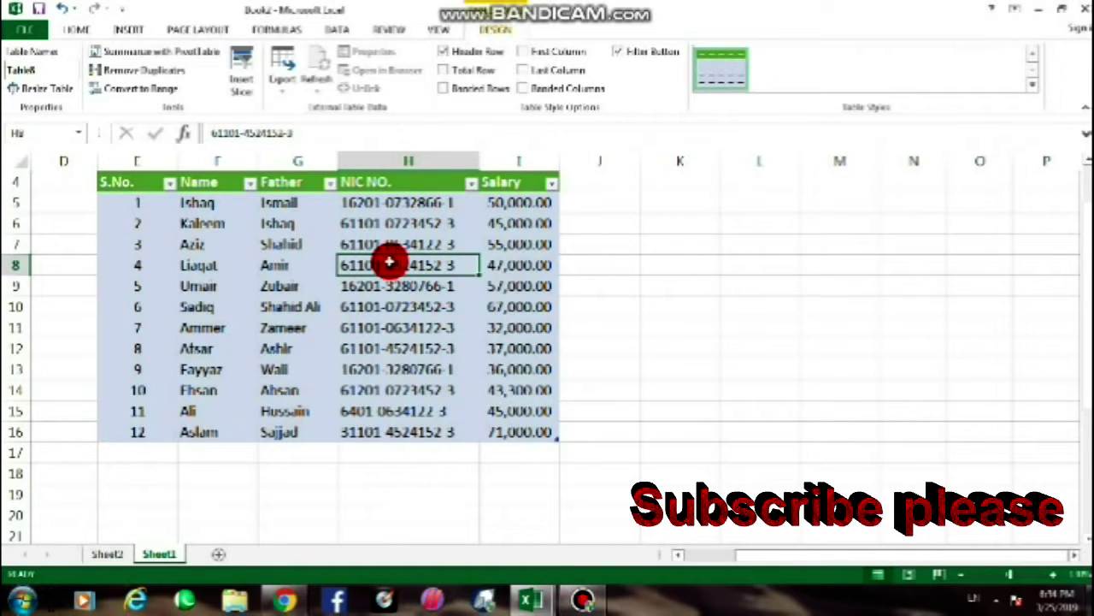
key(ctrl+a)
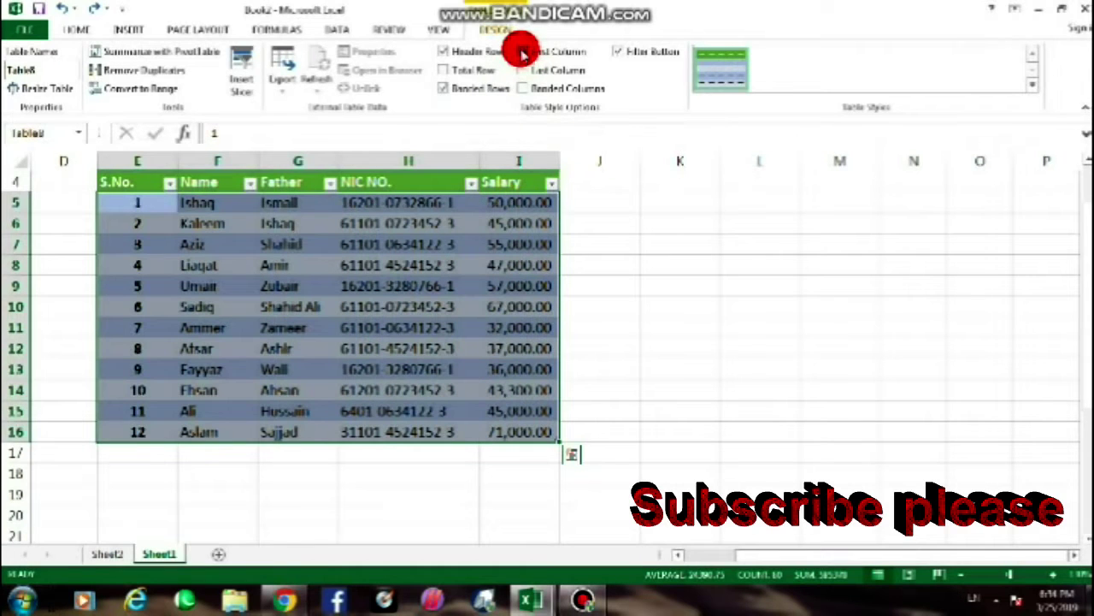
click(297, 306)
click(144, 202)
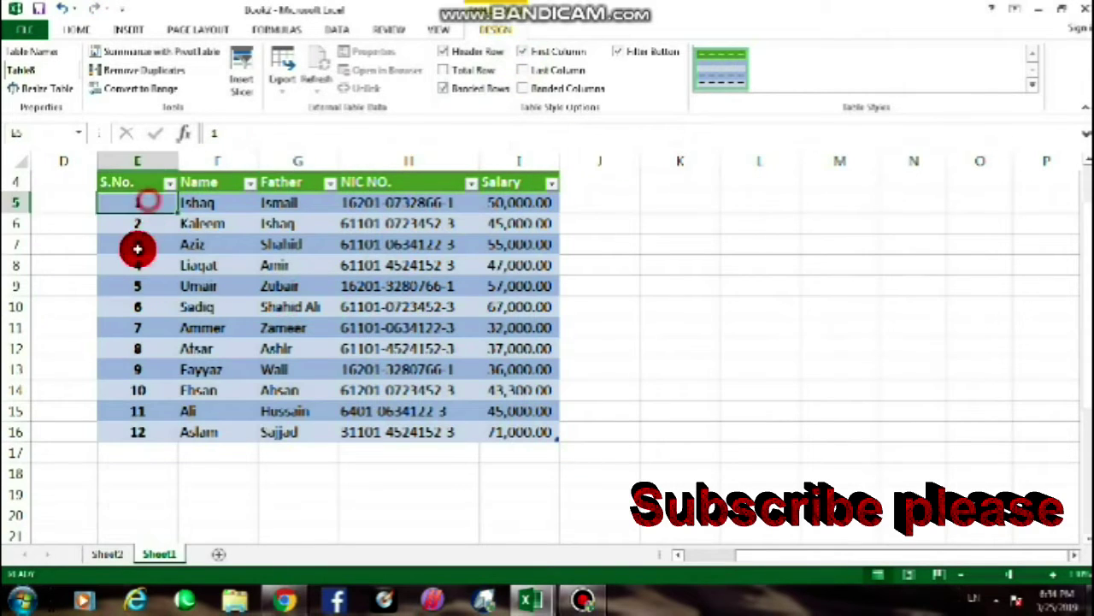
- Try Last Column to bold the Salary column, then switch it back off
drag(142, 221, 523, 432)
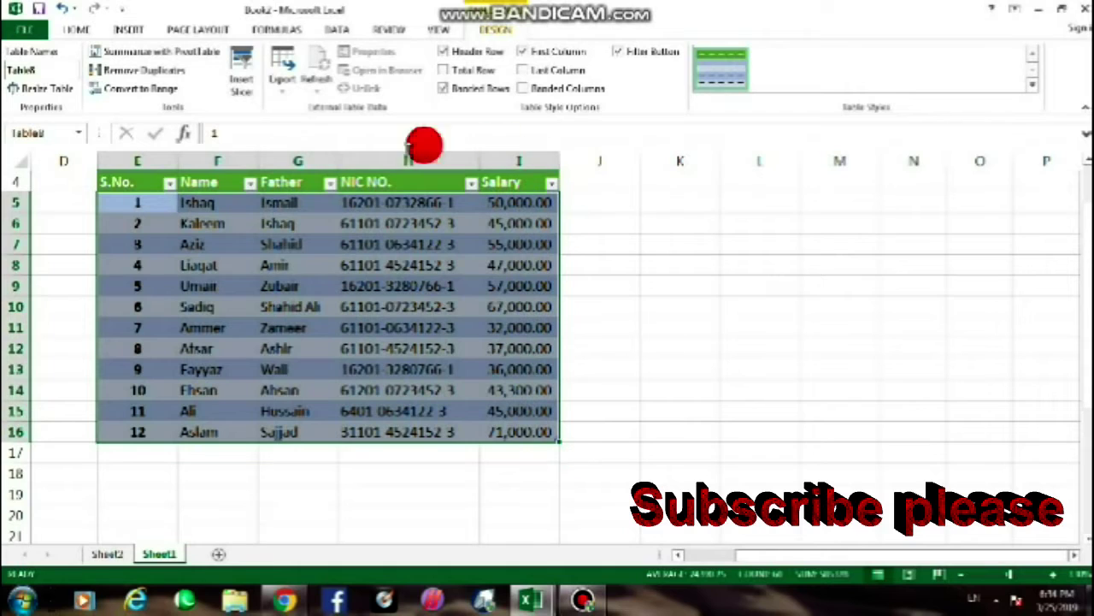
click(525, 73)
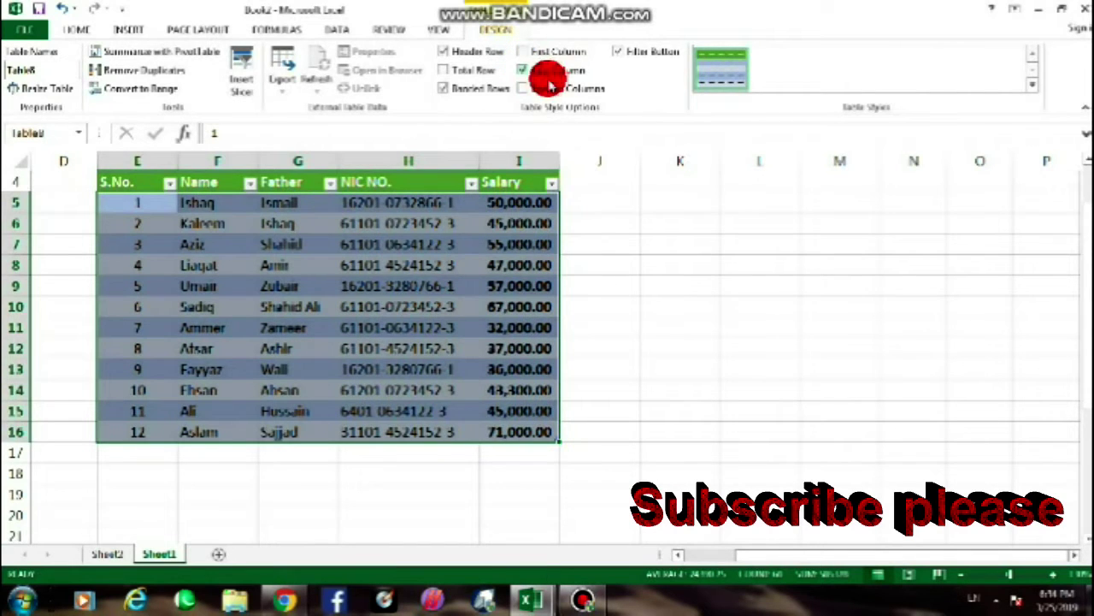
click(547, 346)
drag(519, 203, 525, 433)
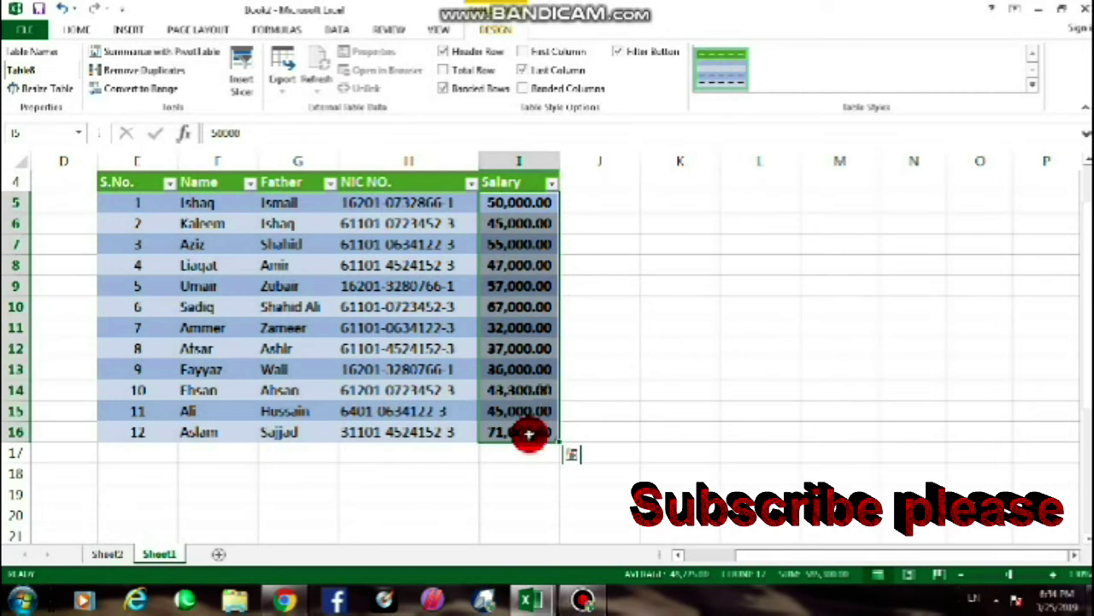
click(524, 72)
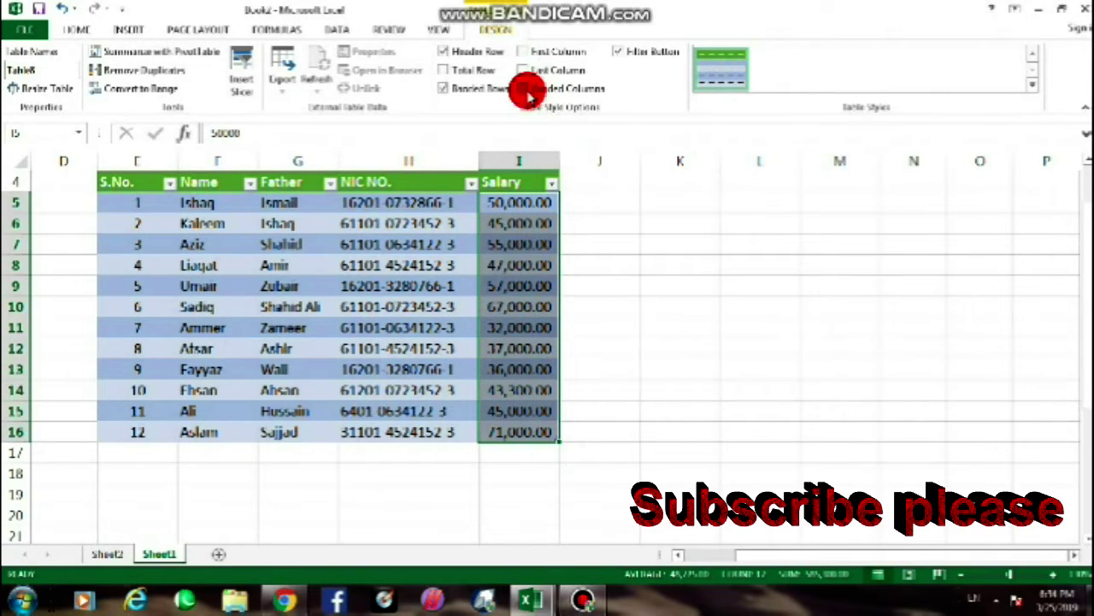
- Try Banded Columns, then turn off Banded Columns and First Column, keeping banded rows
click(524, 89)
click(369, 332)
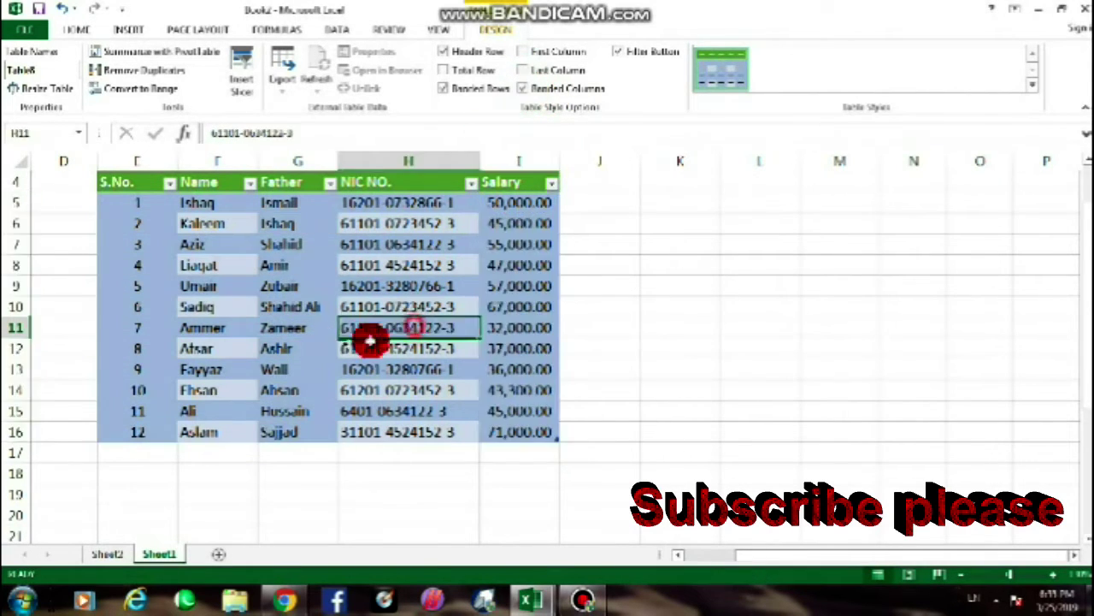
click(142, 202)
drag(143, 224, 154, 420)
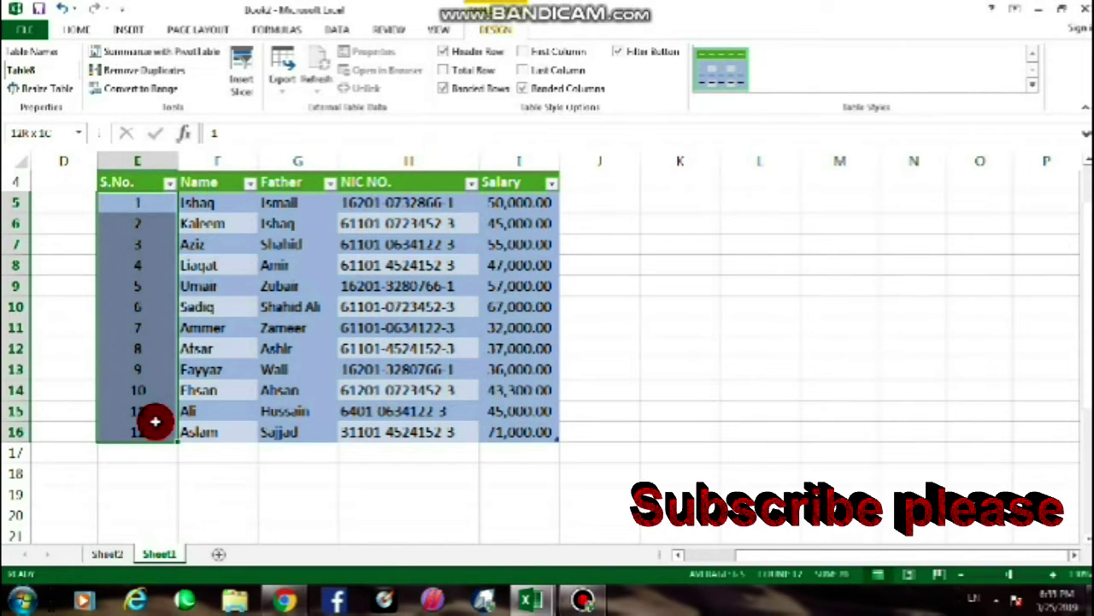
drag(213, 206, 237, 432)
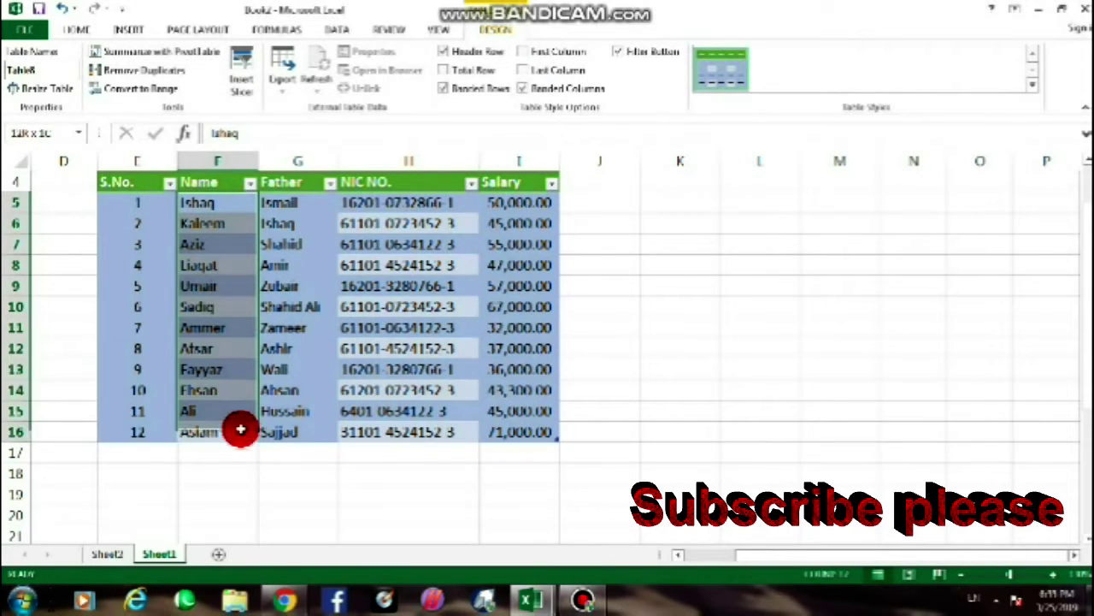
mouse_move(295, 205)
mouse_down()
mouse_move(308, 371)
mouse_move(295, 432)
mouse_up()
click(513, 265)
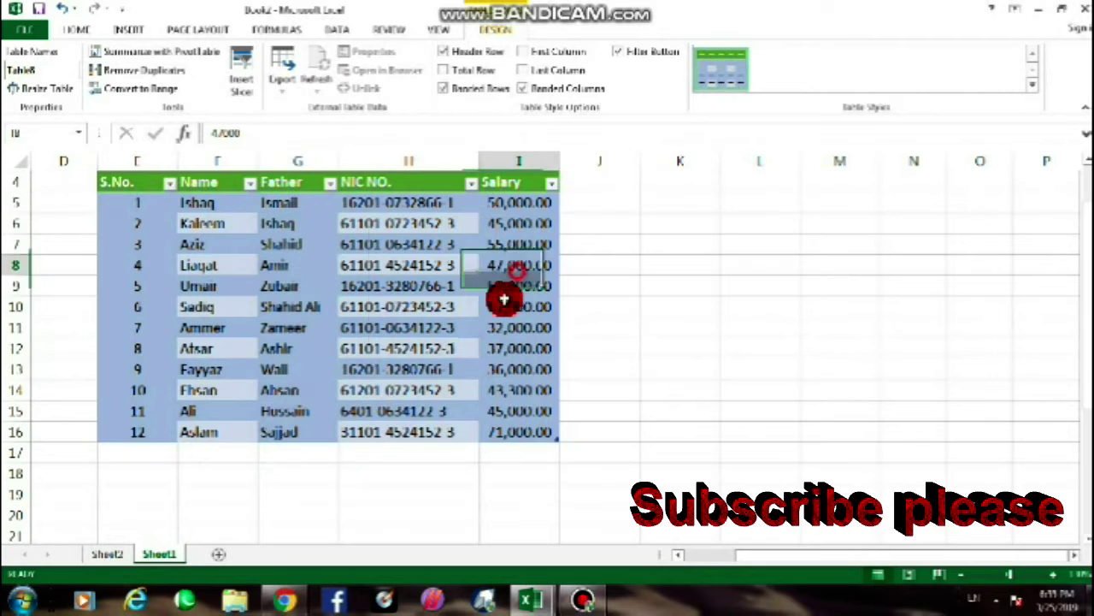
drag(519, 203, 519, 432)
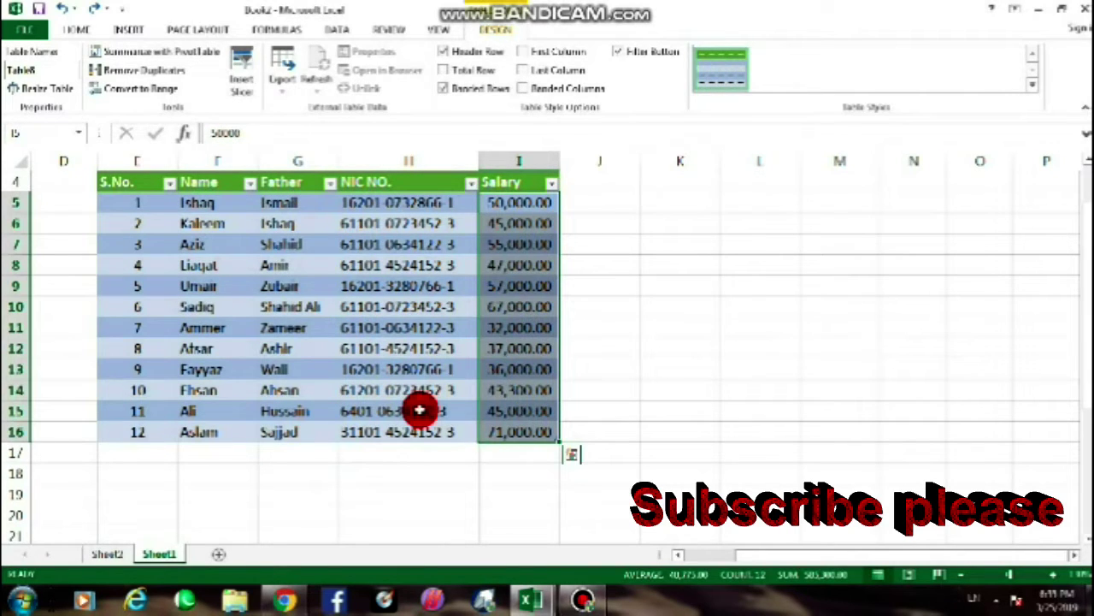
click(743, 404)
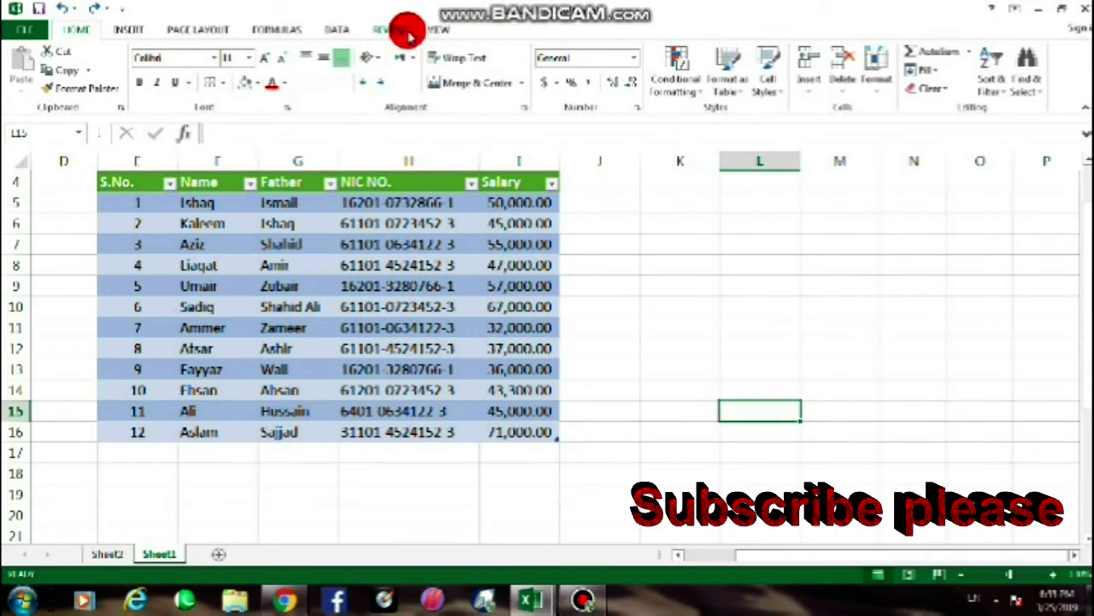
click(410, 243)
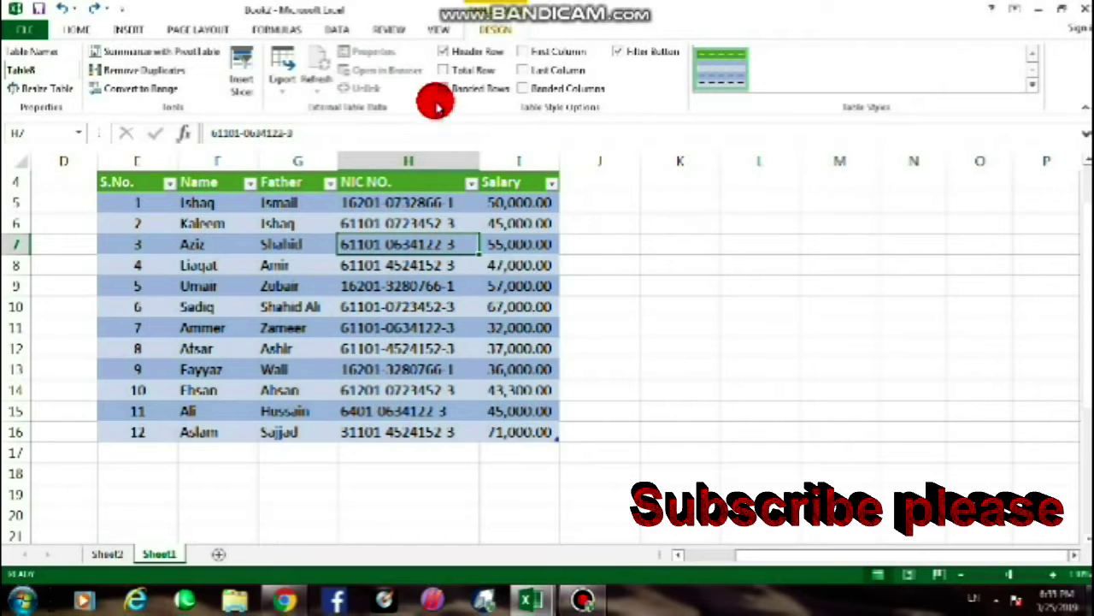
click(457, 265)
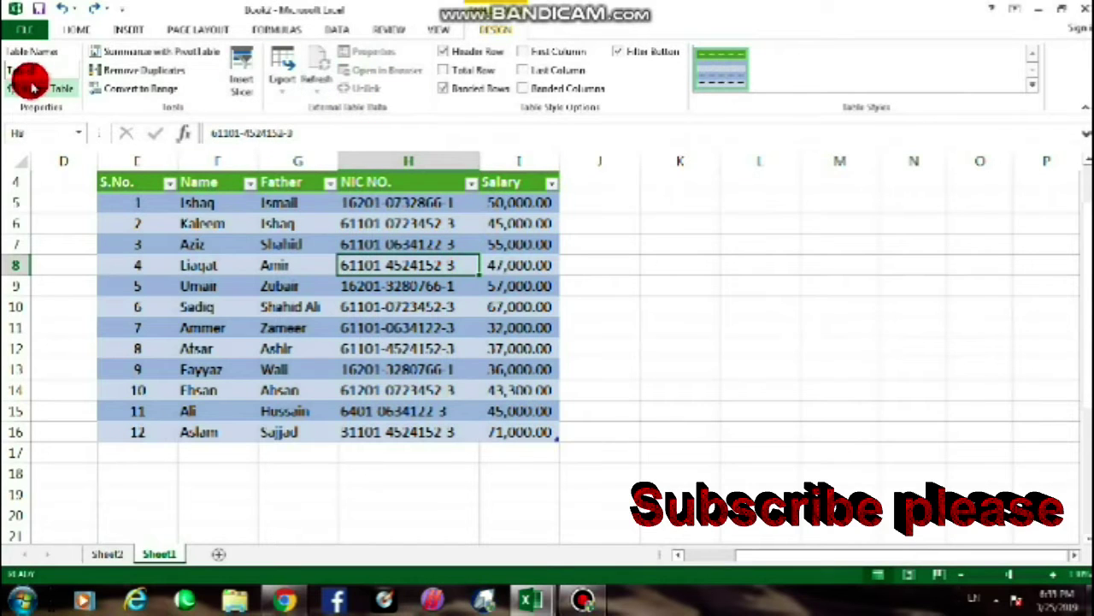
drag(128, 182, 513, 439)
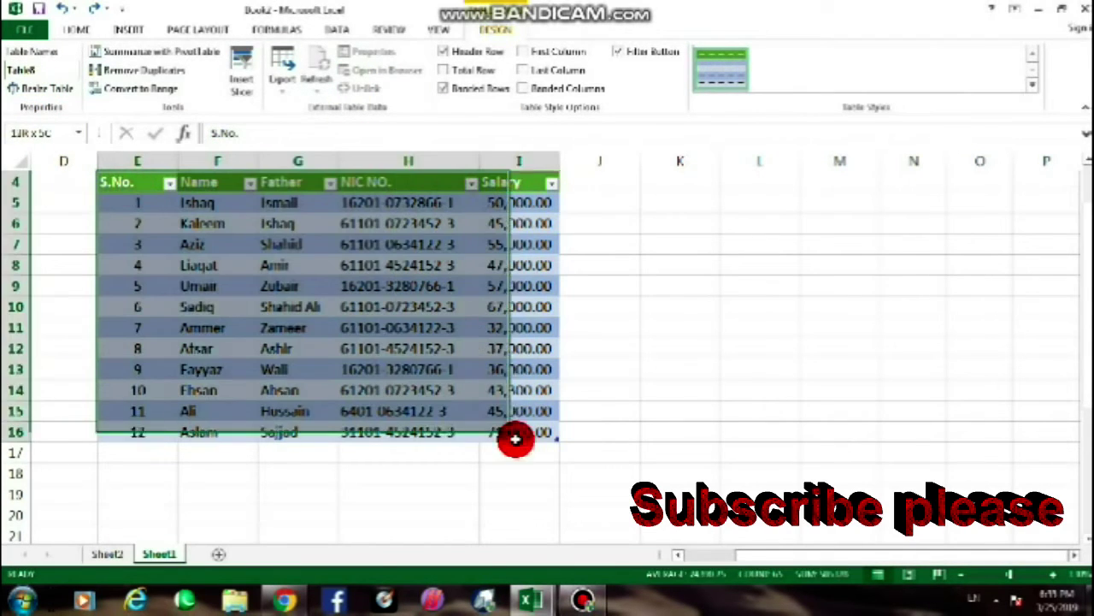
click(397, 369)
mouse_move(112, 181)
mouse_down()
mouse_move(153, 192)
mouse_move(496, 425)
mouse_up()
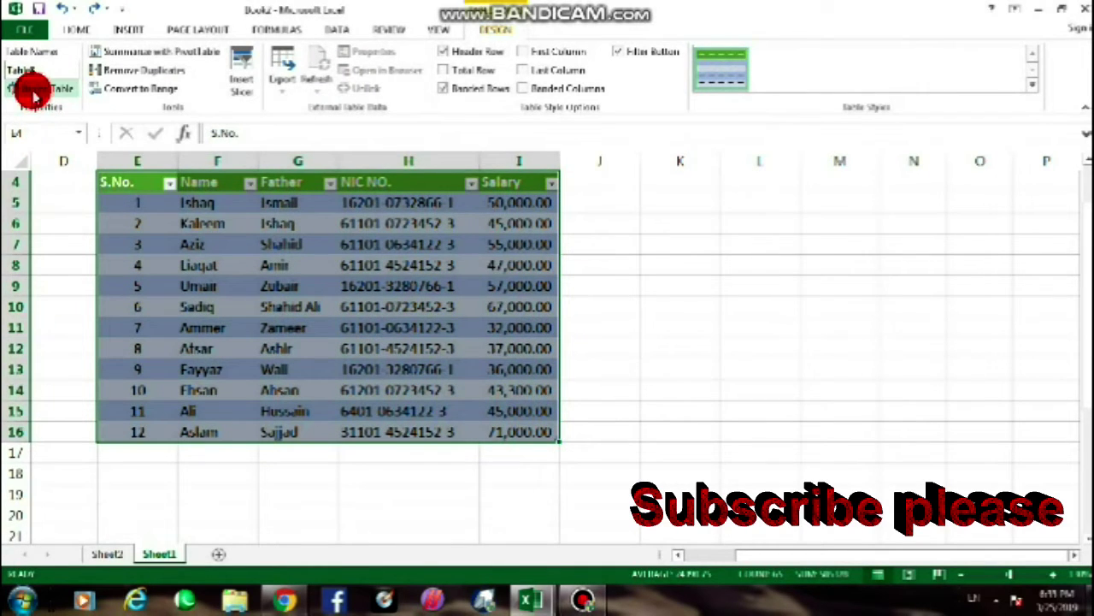
click(34, 90)
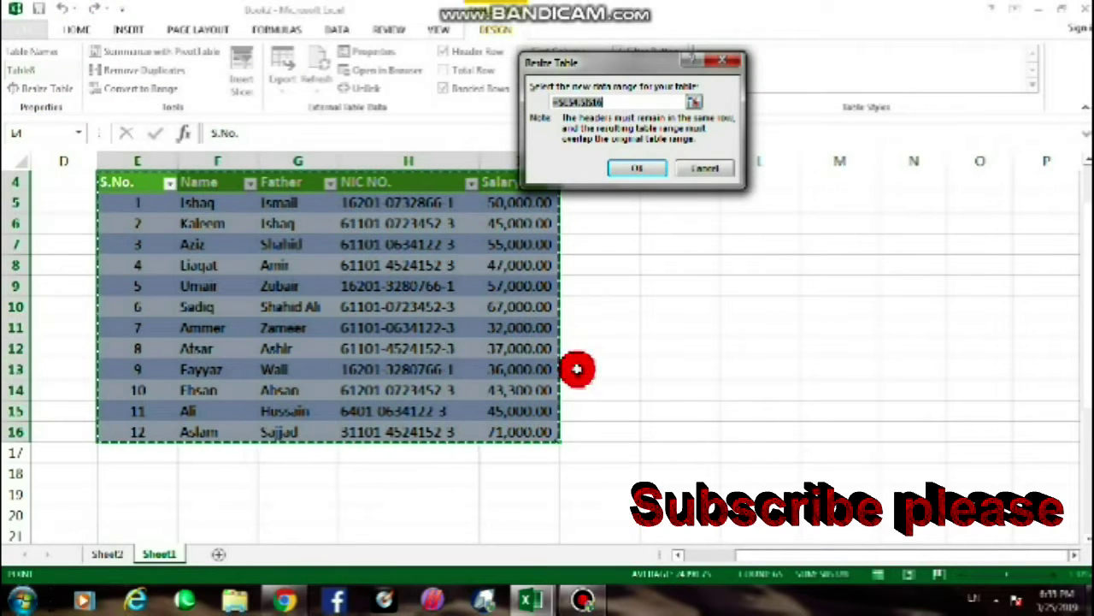
mouse_move(116, 182)
mouse_down()
mouse_move(699, 423)
mouse_move(764, 442)
mouse_move(908, 434)
mouse_up()
click(640, 169)
click(838, 272)
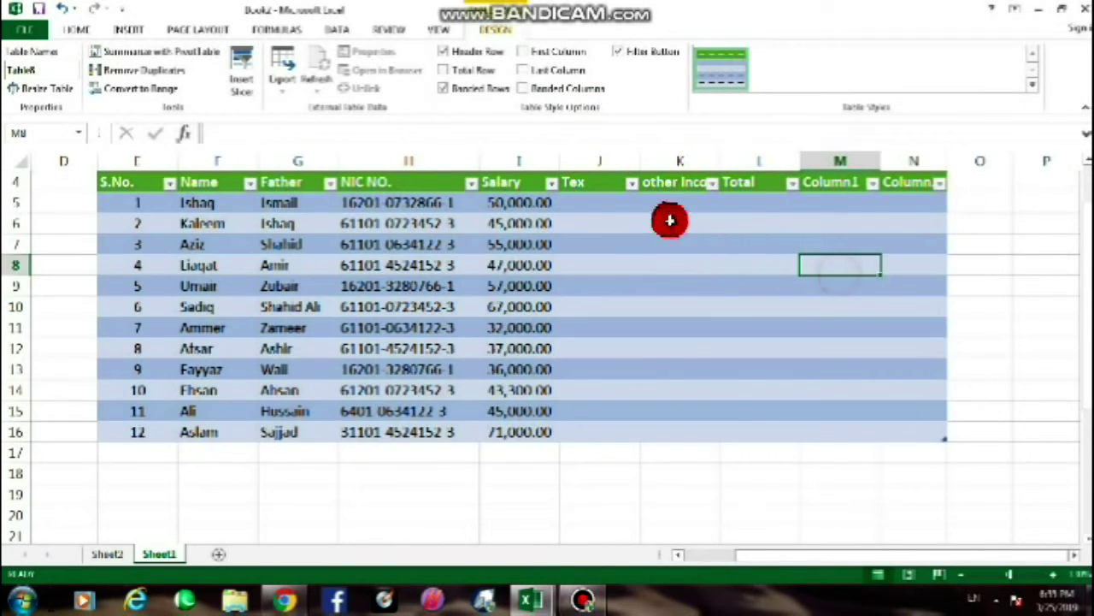
drag(598, 185, 928, 189)
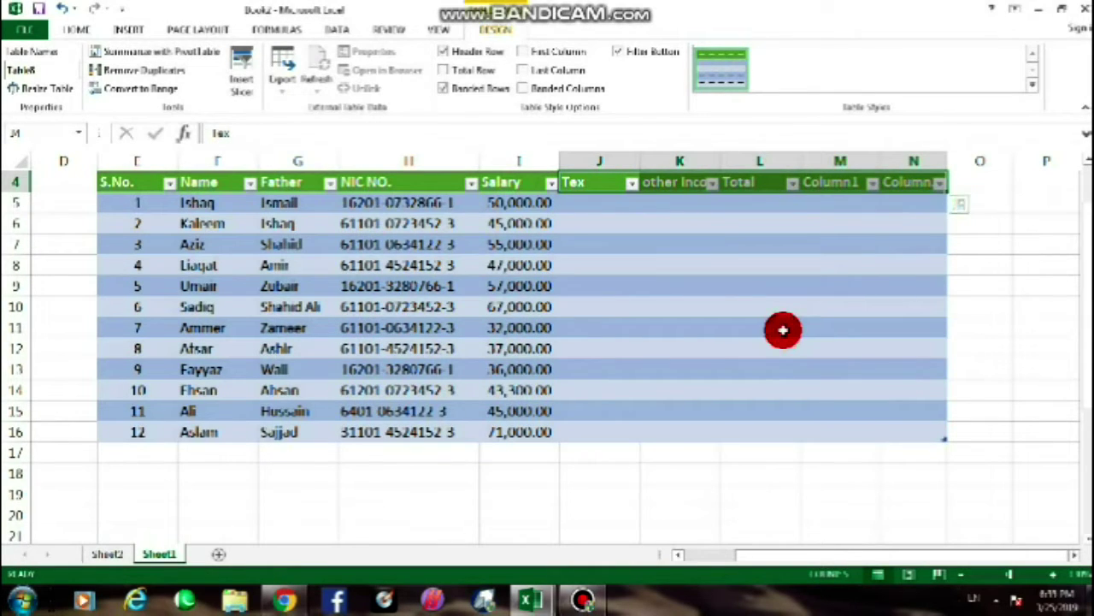
key(ctrl+z)
click(677, 422)
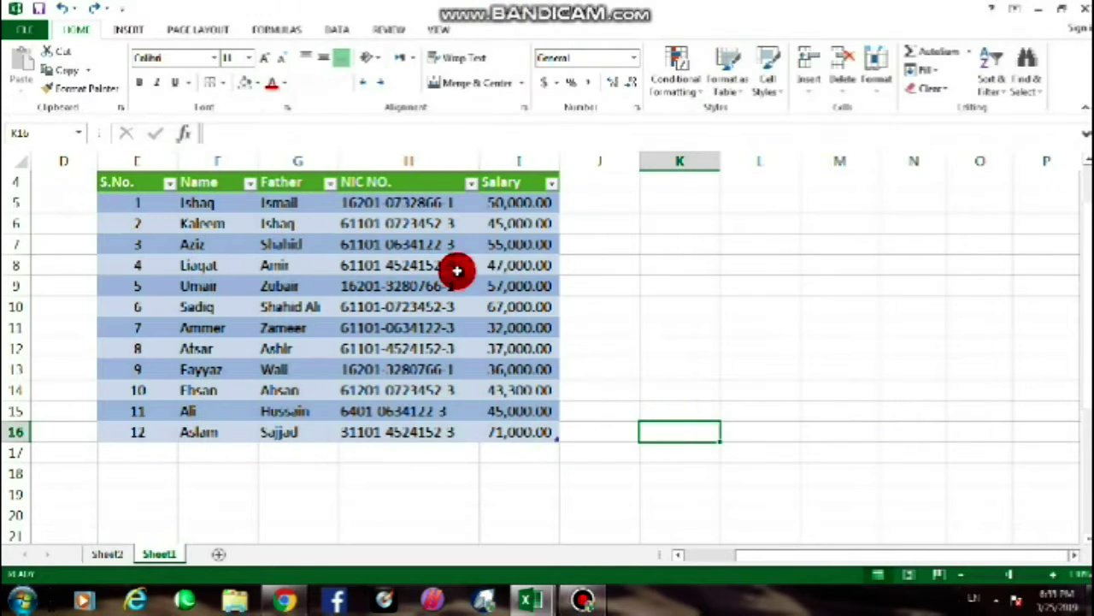
- Create a PivotTable from the whole employee table on a new worksheet
click(444, 346)
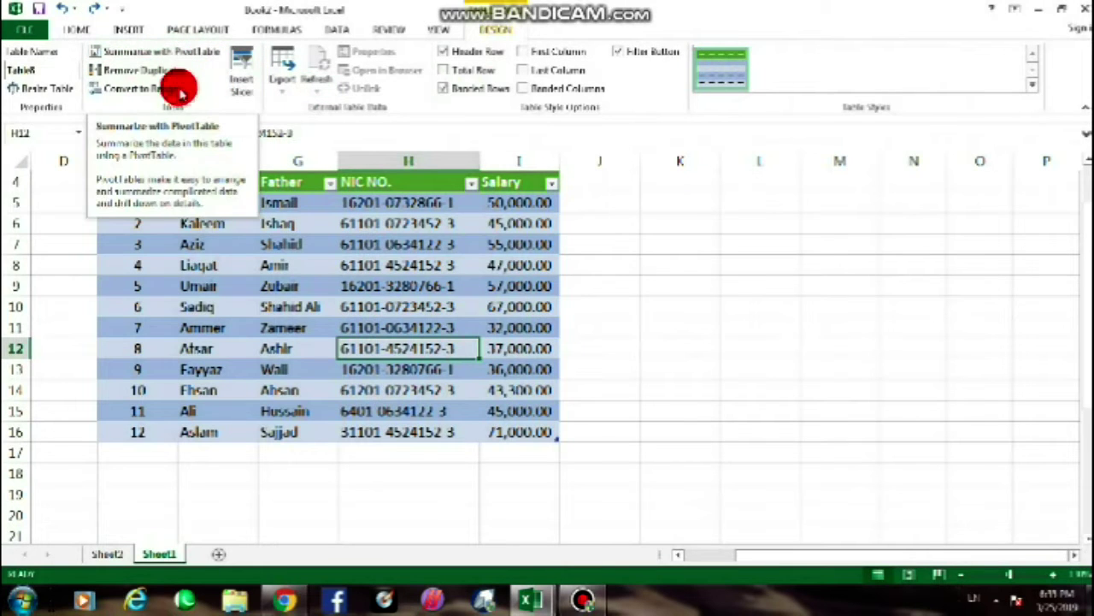
click(245, 267)
click(140, 182)
drag(140, 182, 501, 432)
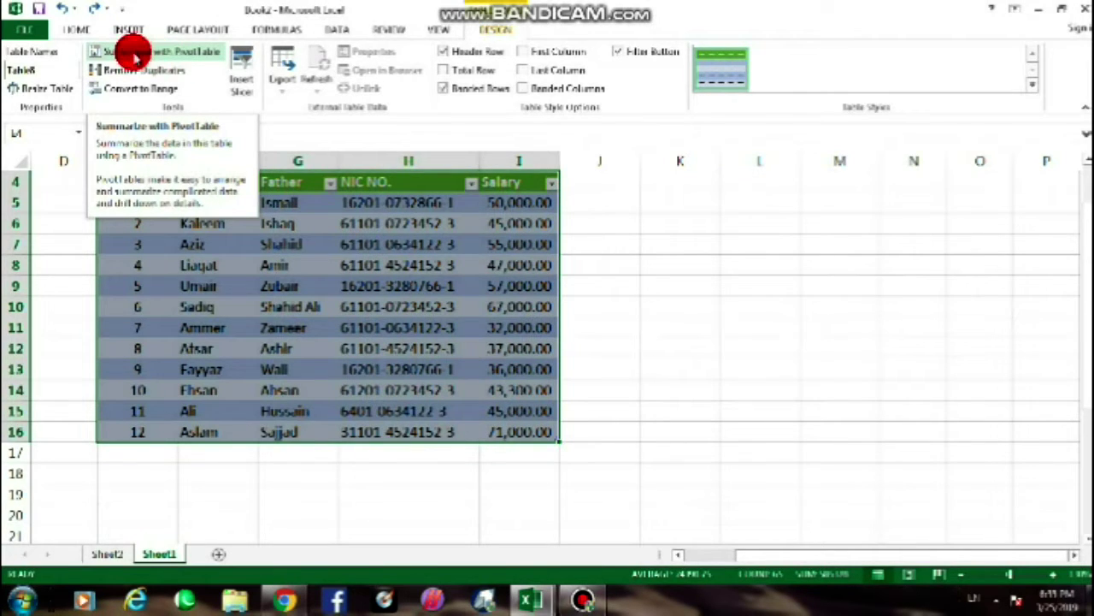
click(135, 54)
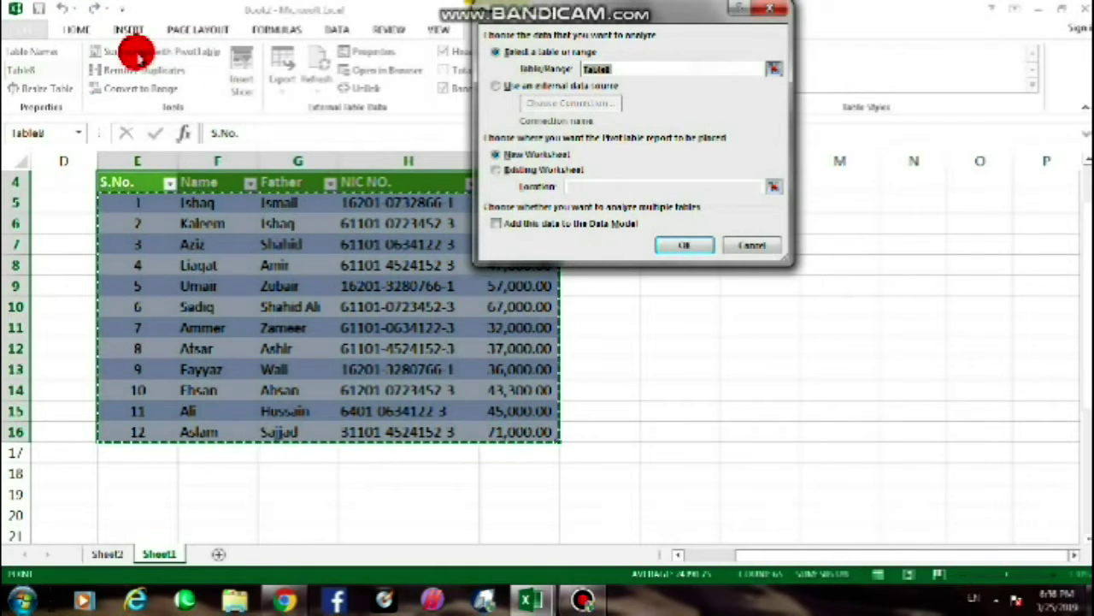
click(682, 246)
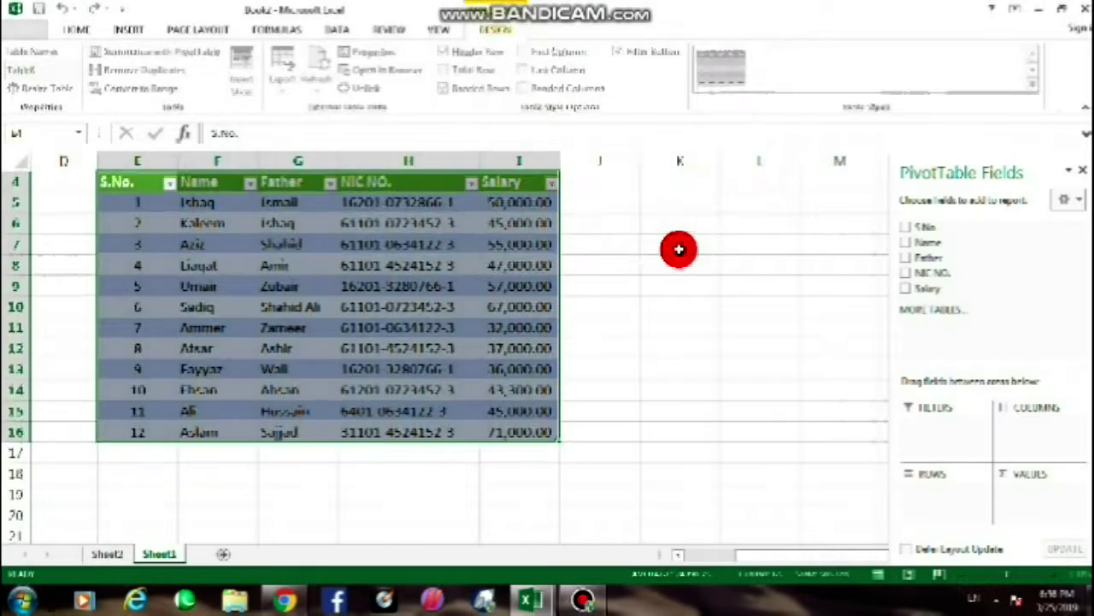
- Add the S.No., Name, Father, NIC NO. and Salary fields to the PivotTable
mouse_move(991, 243)
click(908, 229)
click(906, 243)
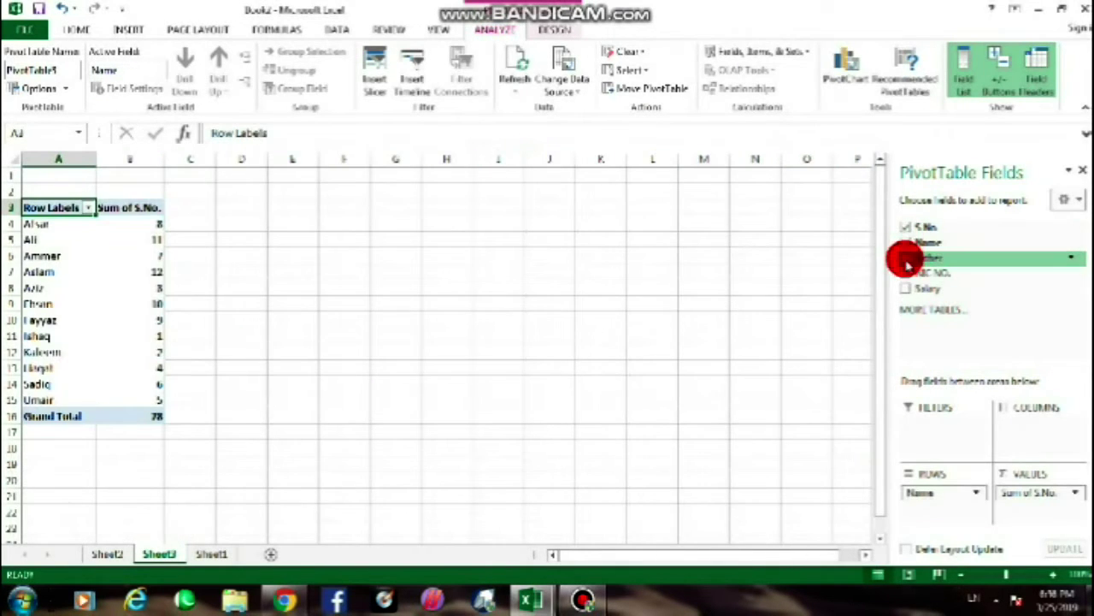
click(906, 257)
click(906, 273)
click(906, 288)
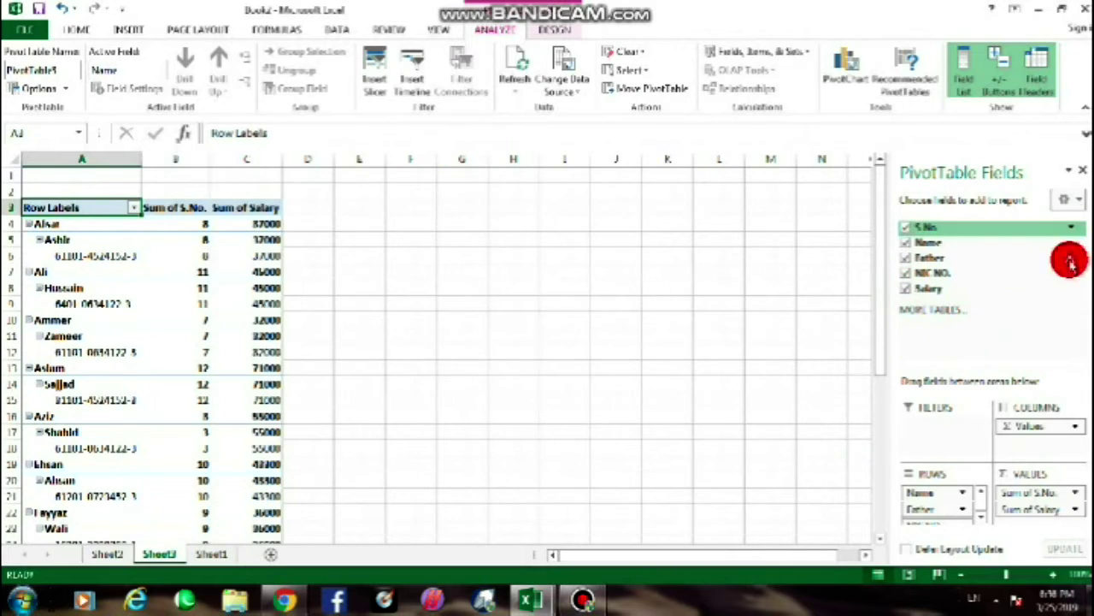
scroll(530, 397, down, 2)
scroll(496, 389, down, 2)
scroll(453, 386, down, 3)
scroll(76, 268, up, 6)
scroll(77, 267, up, 1)
- Clear the pivot report and return to Sheet1's employee table
mouse_move(54, 207)
mouse_down()
mouse_move(282, 598)
mouse_move(257, 484)
mouse_up()
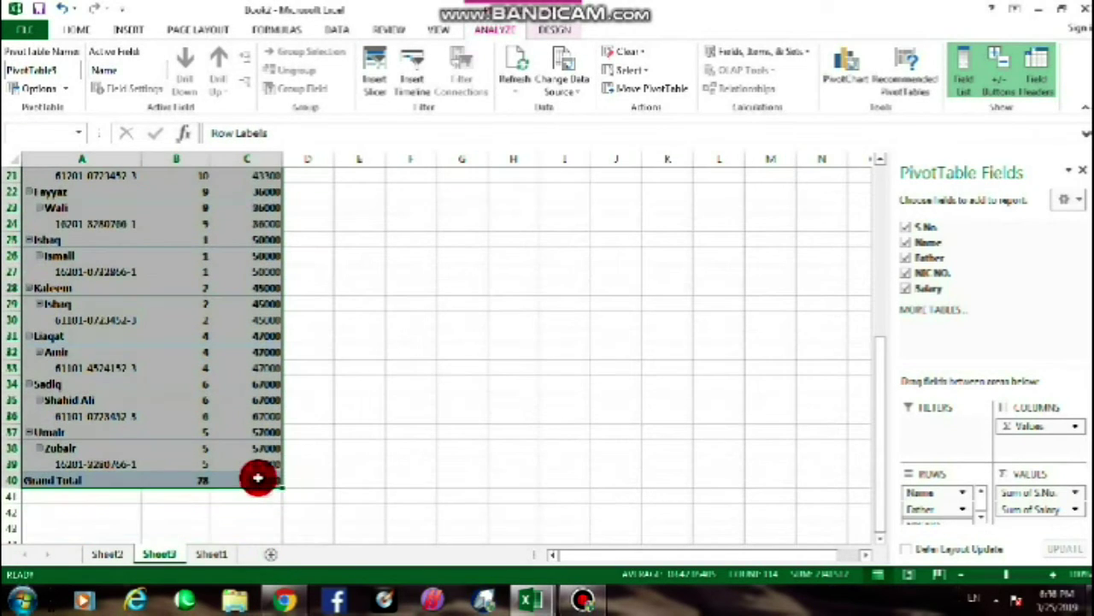
drag(257, 484, 259, 484)
scroll(453, 443, up, 5)
scroll(453, 443, up, 2)
drag(511, 432, 560, 432)
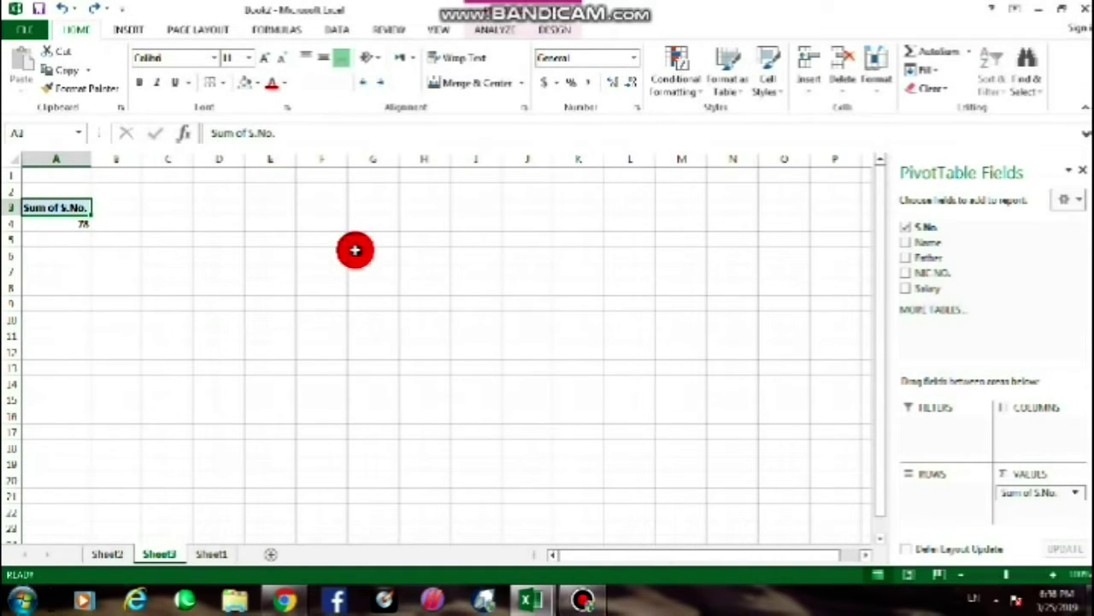
key(ctrl+z)
key(ctrl+z)
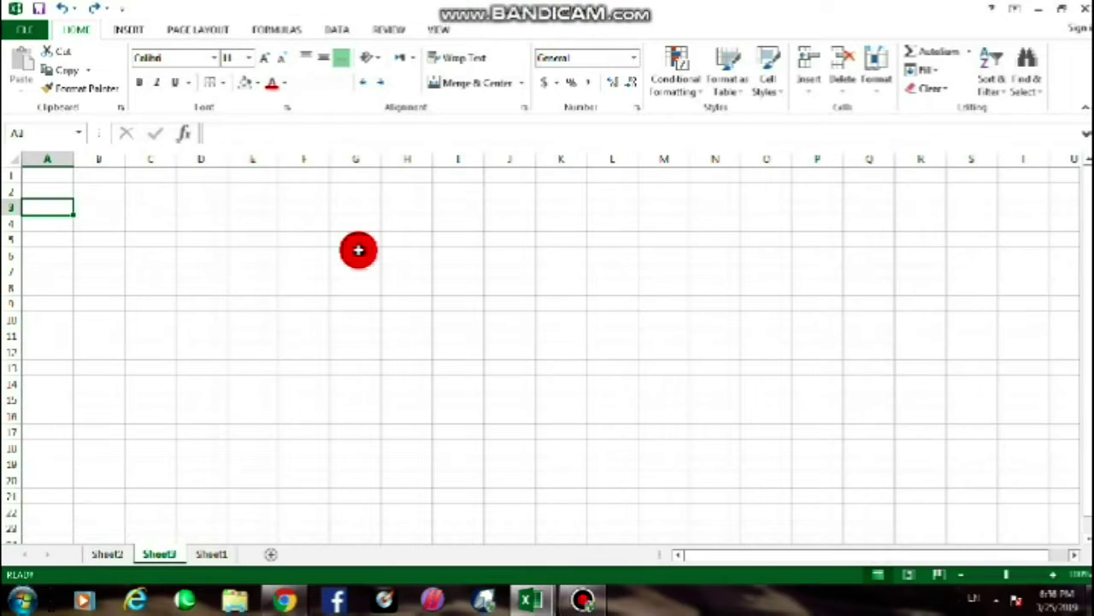
key(ctrl+Page_Down)
click(684, 331)
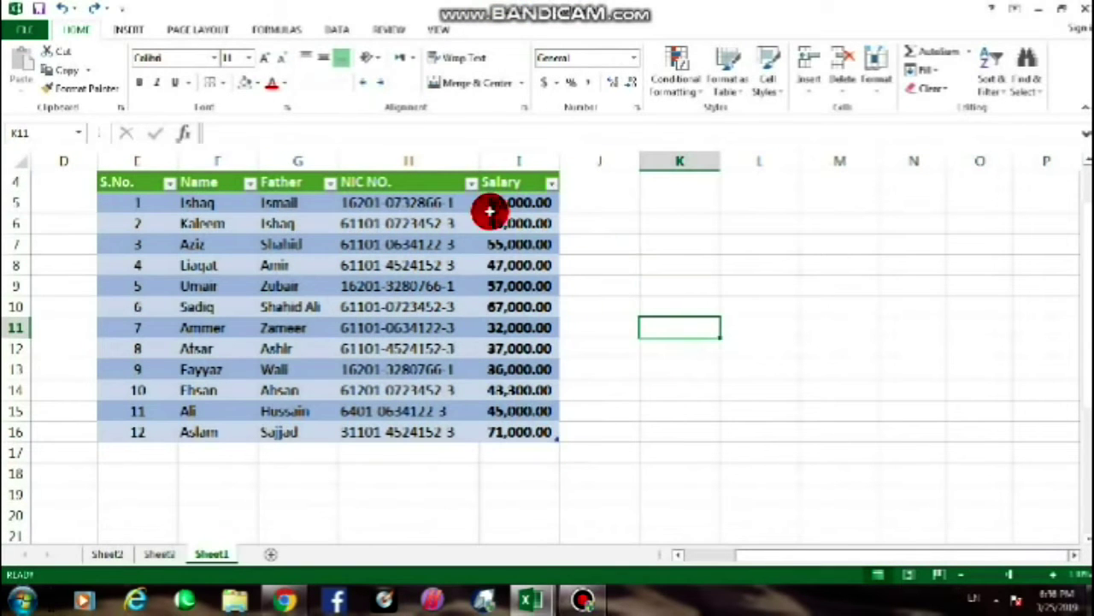
- Select the table data and look over employee rows 1, 6, 7 and 11
key(ctrl+a)
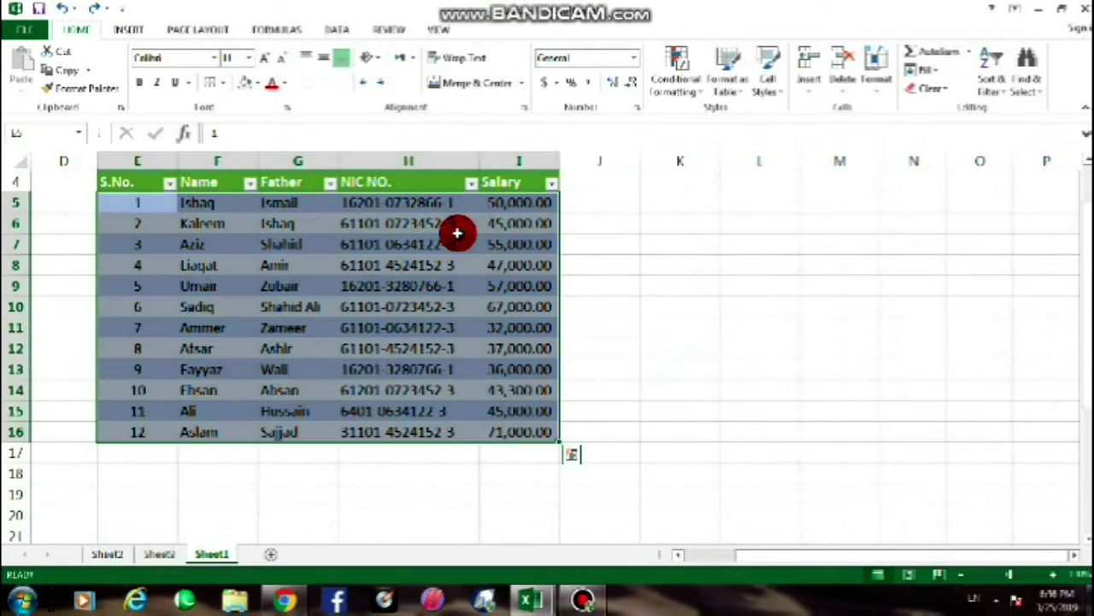
click(493, 30)
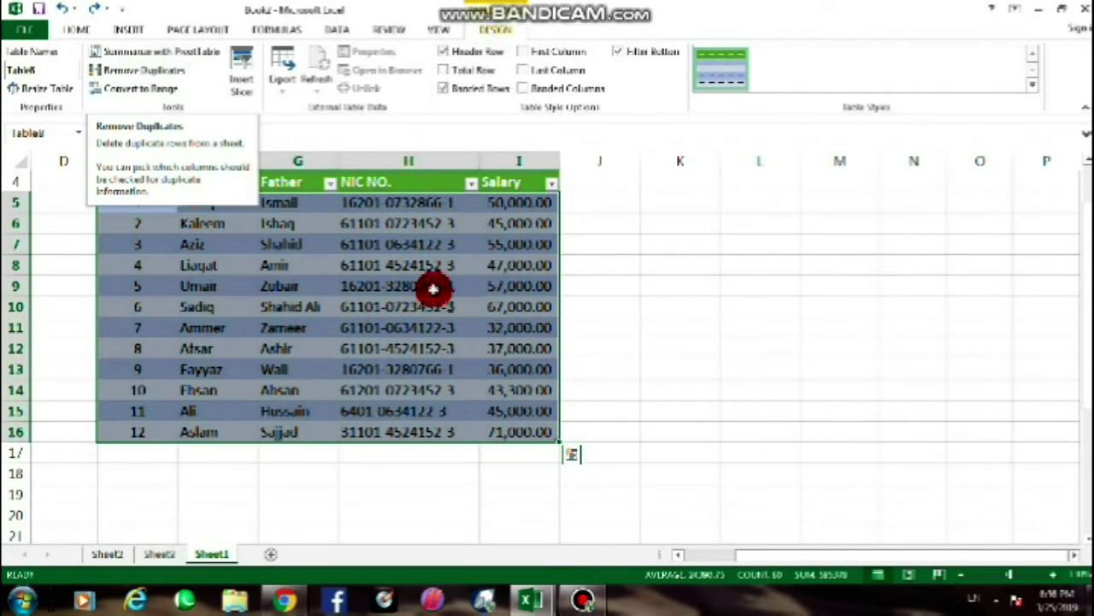
drag(503, 204, 156, 426)
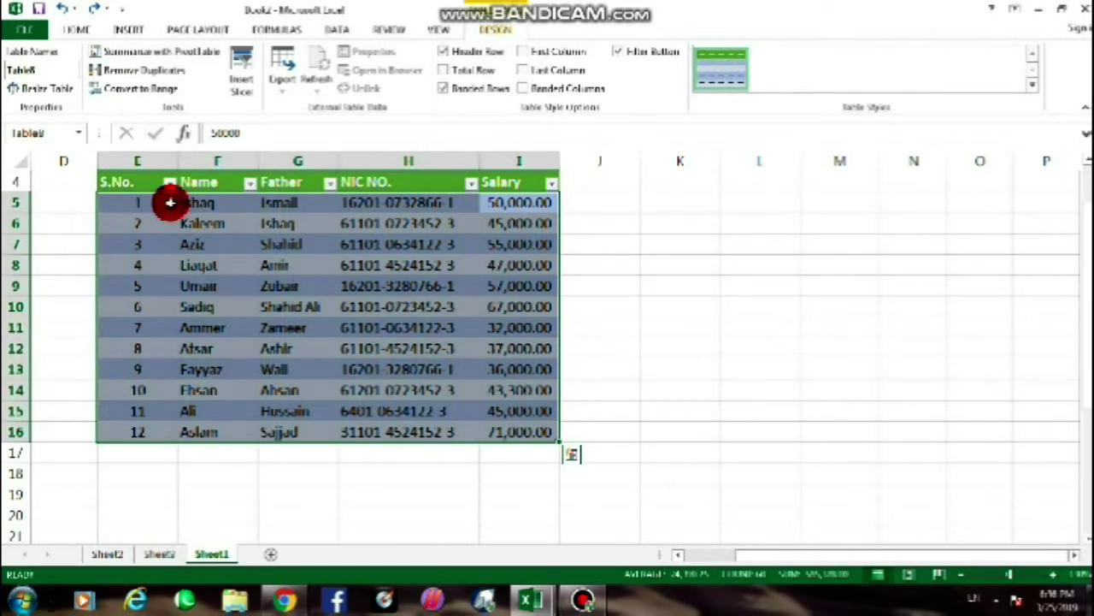
drag(170, 203, 530, 202)
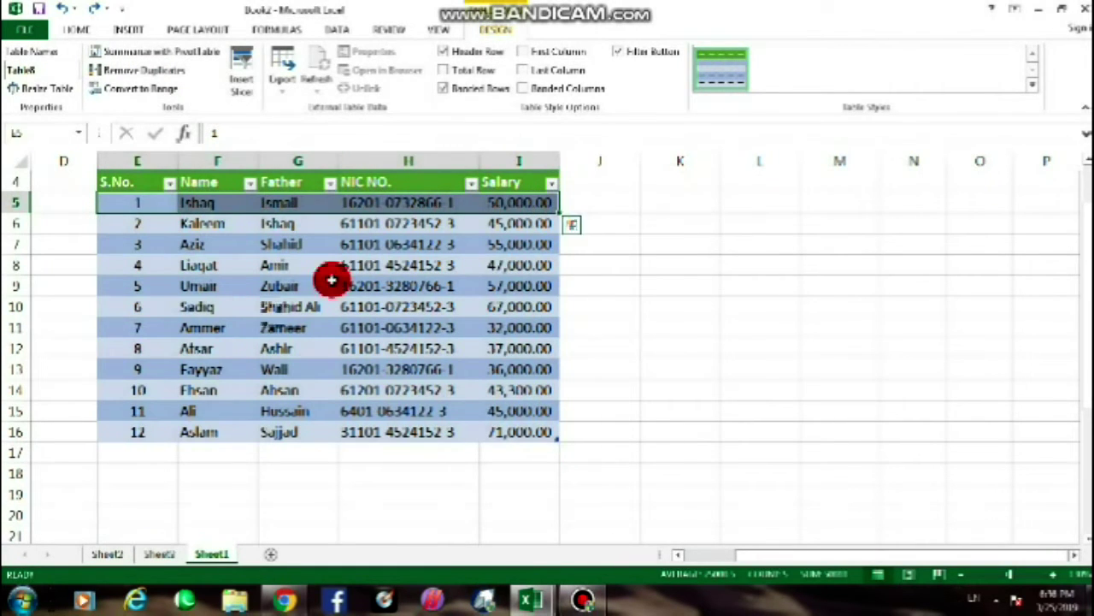
drag(139, 308, 508, 320)
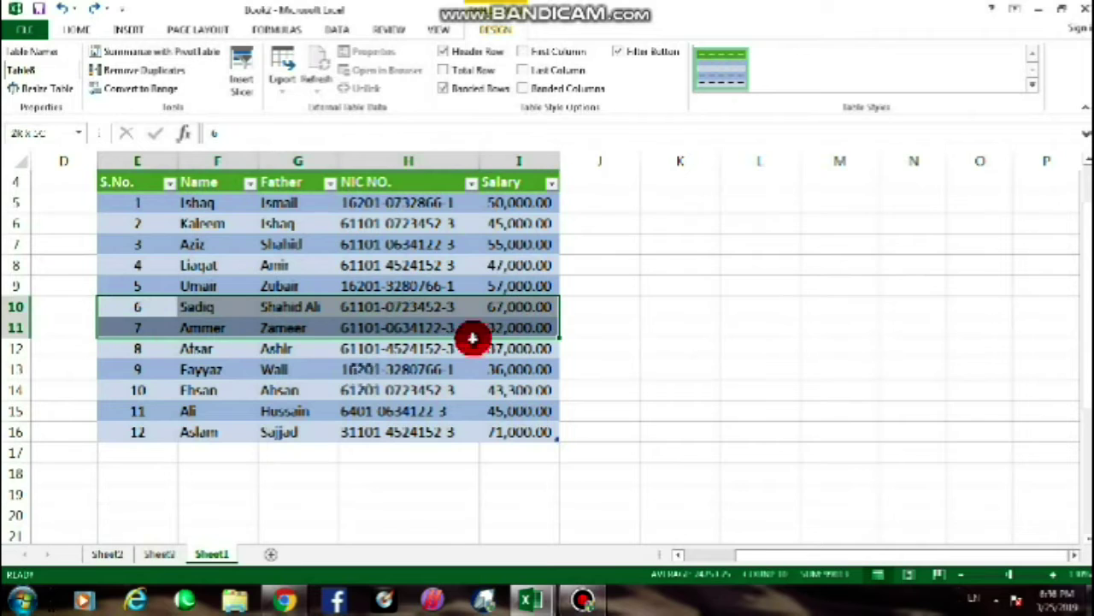
drag(137, 411, 518, 414)
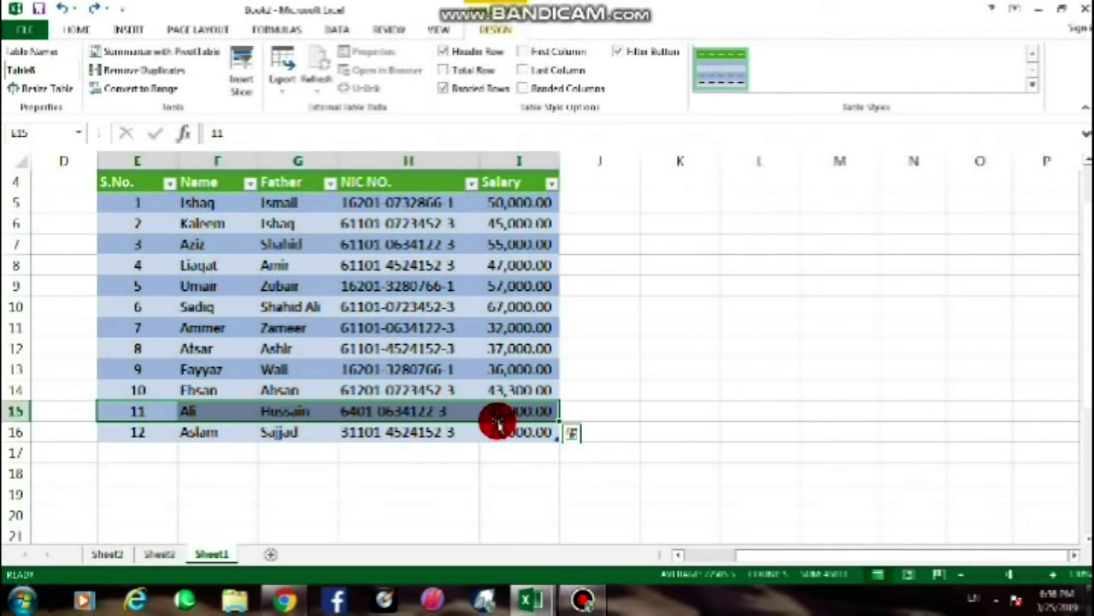
mouse_move(120, 183)
mouse_down()
mouse_move(479, 348)
mouse_move(518, 453)
mouse_up()
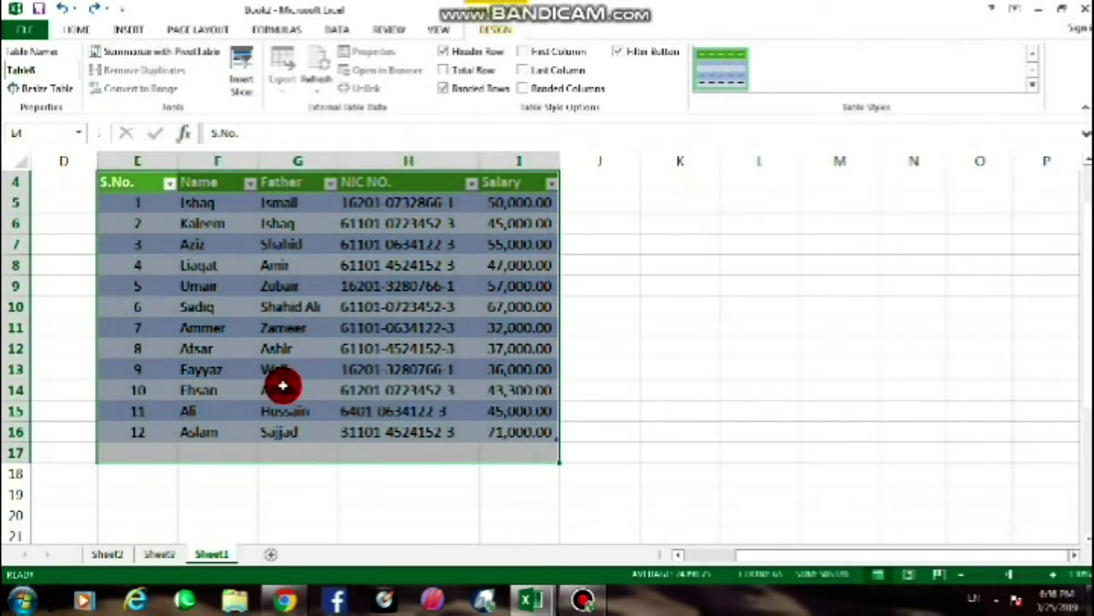
click(282, 386)
click(130, 182)
- Copy the first employee's Name through Salary over row 11 to create a duplicate
drag(180, 203, 494, 207)
key(ctrl+c)
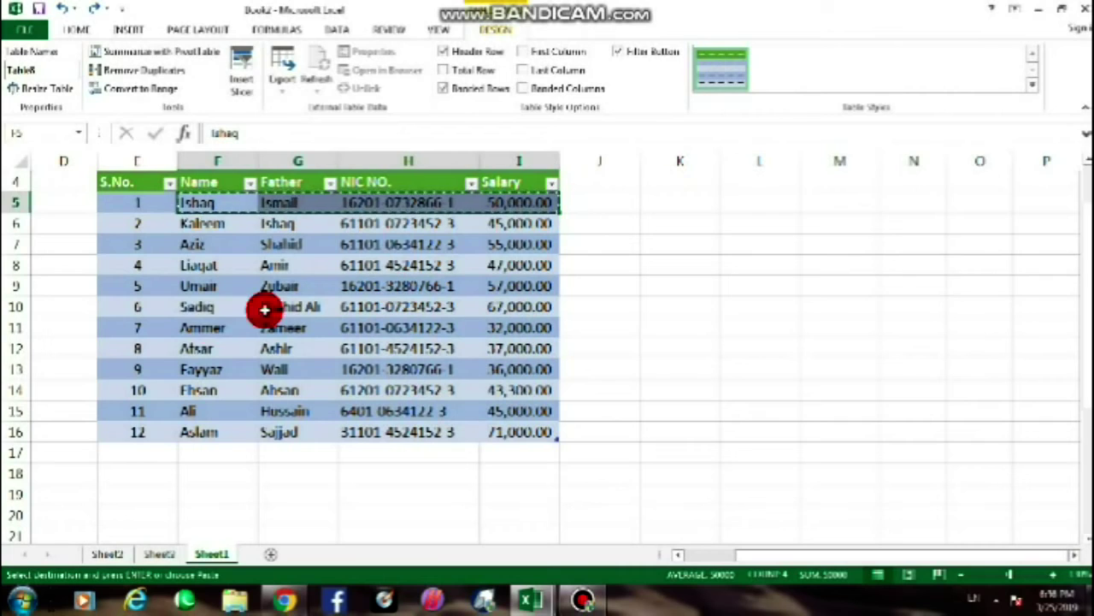
click(206, 326)
key(ctrl+v)
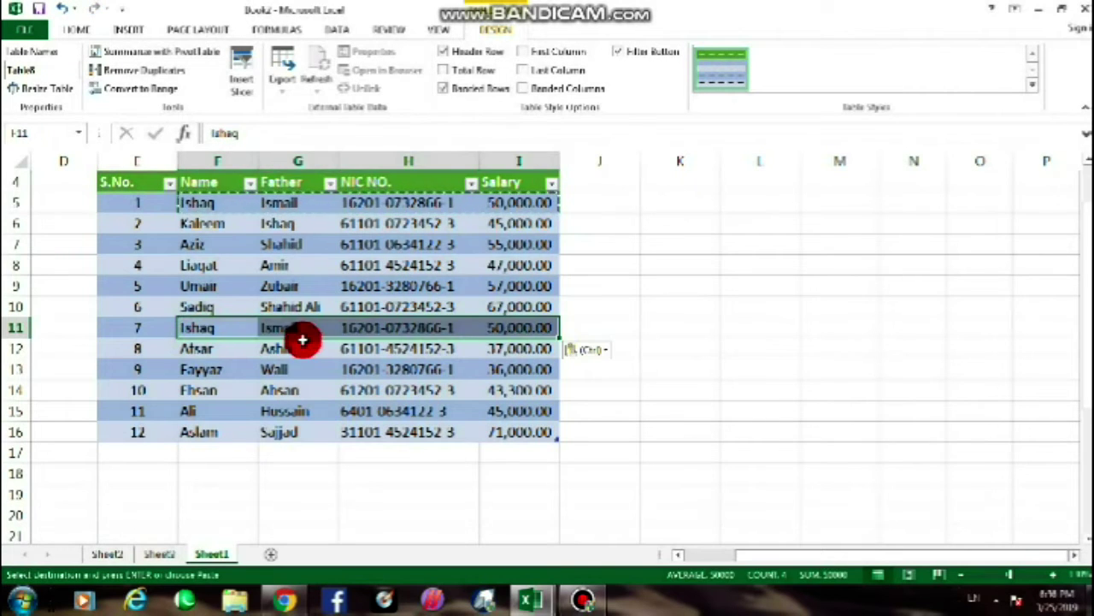
click(419, 390)
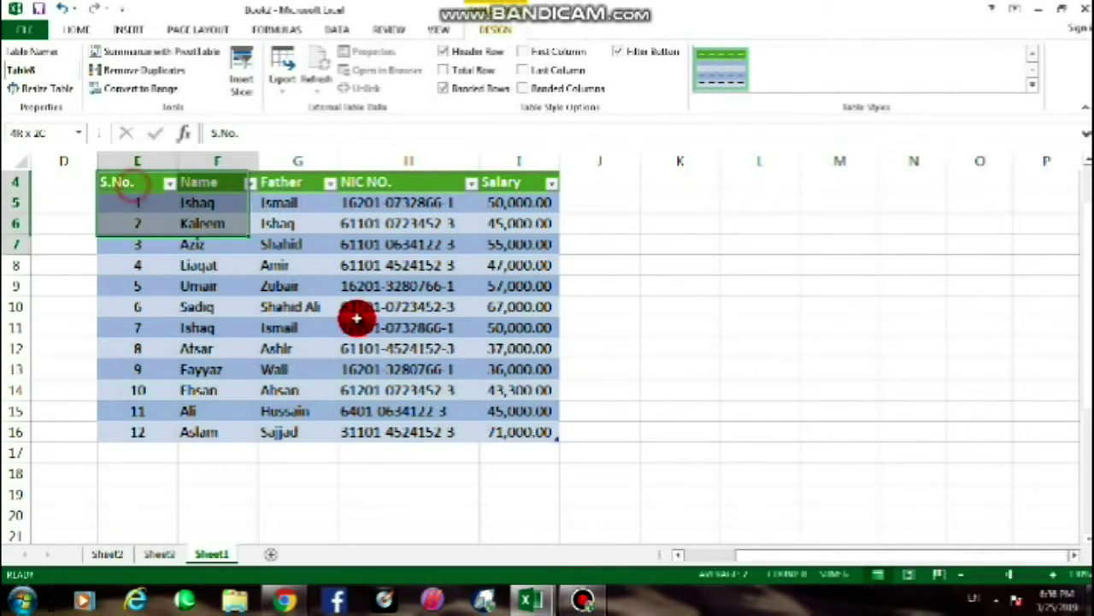
drag(134, 190, 508, 430)
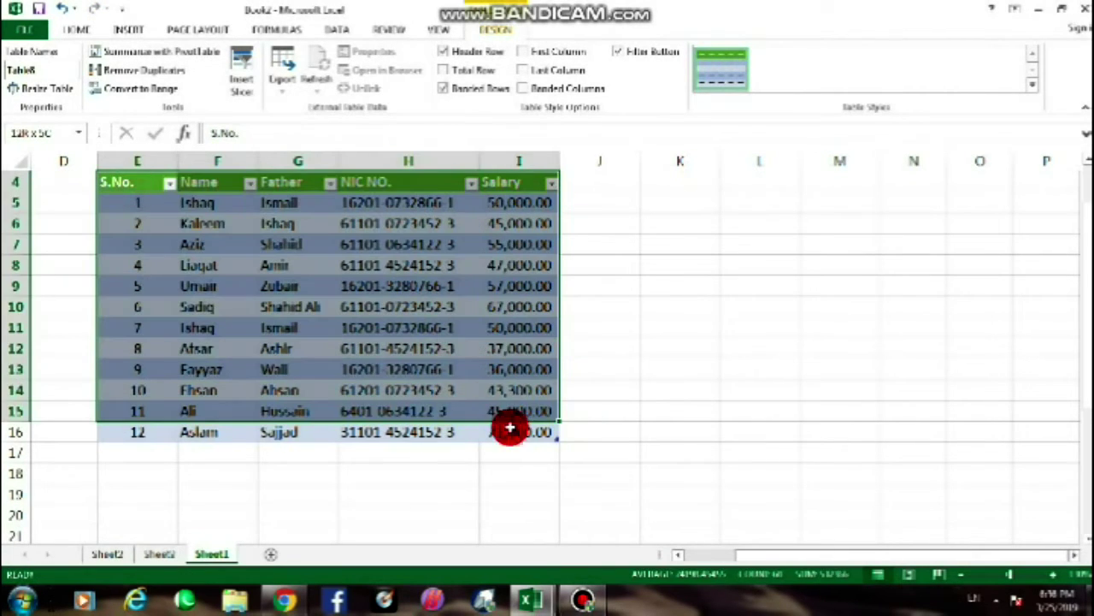
click(120, 70)
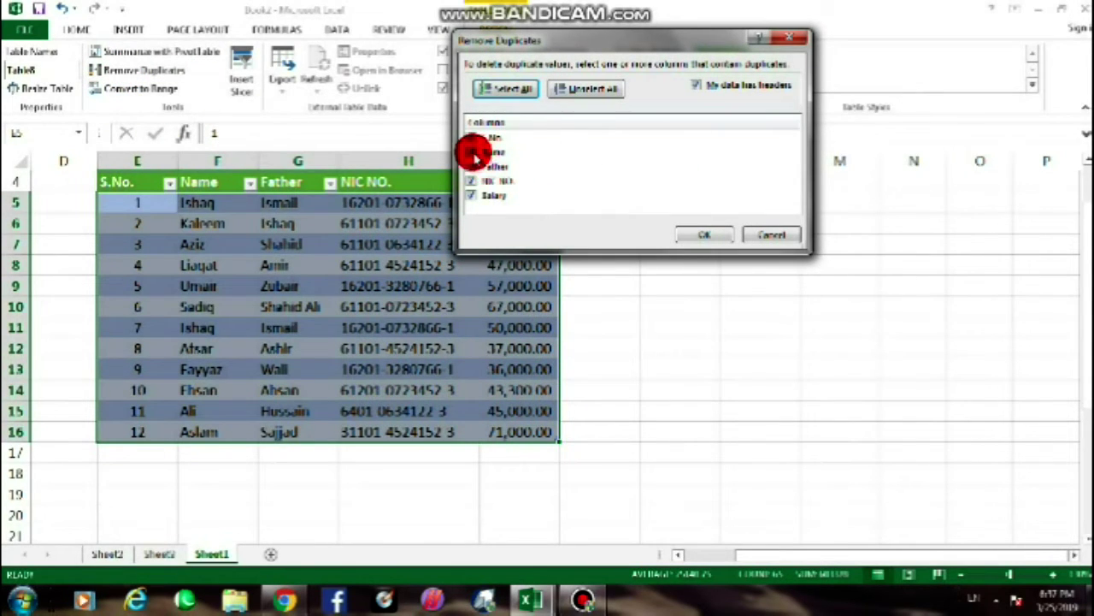
click(472, 138)
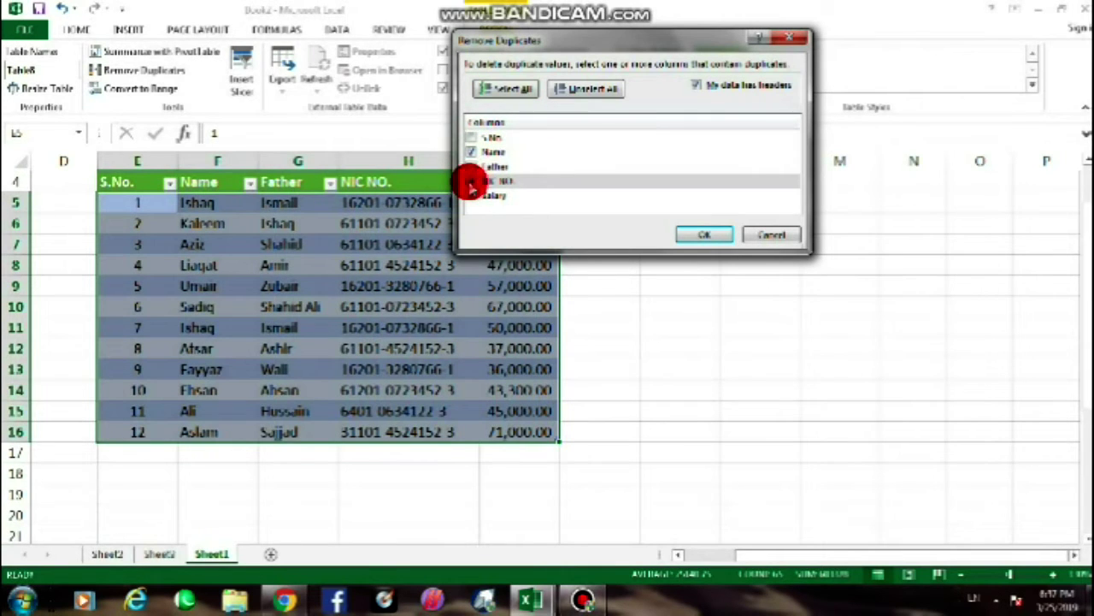
click(472, 196)
click(471, 164)
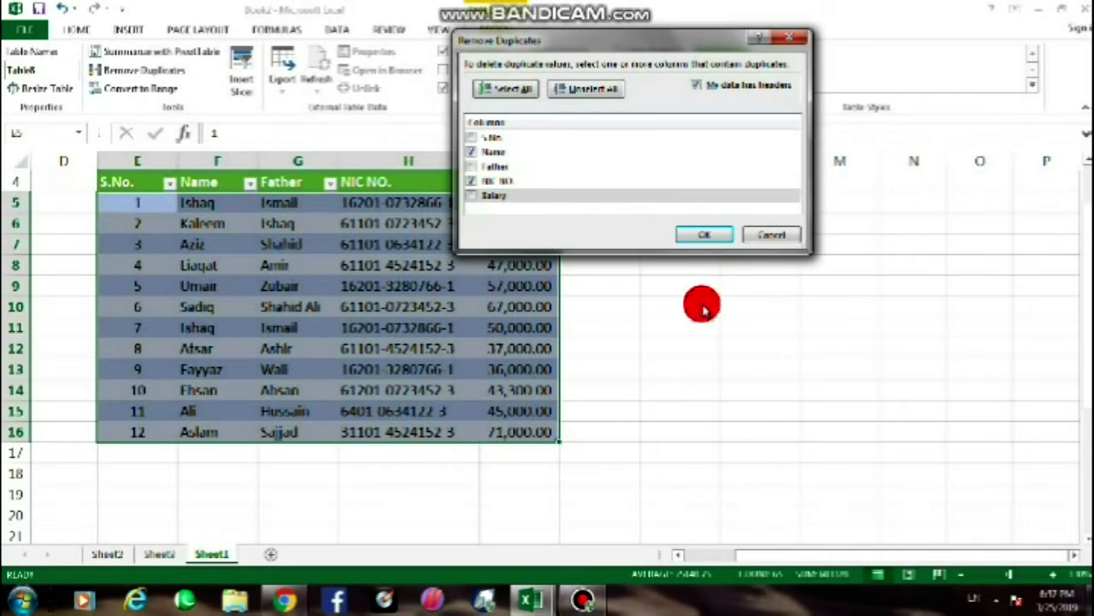
click(696, 240)
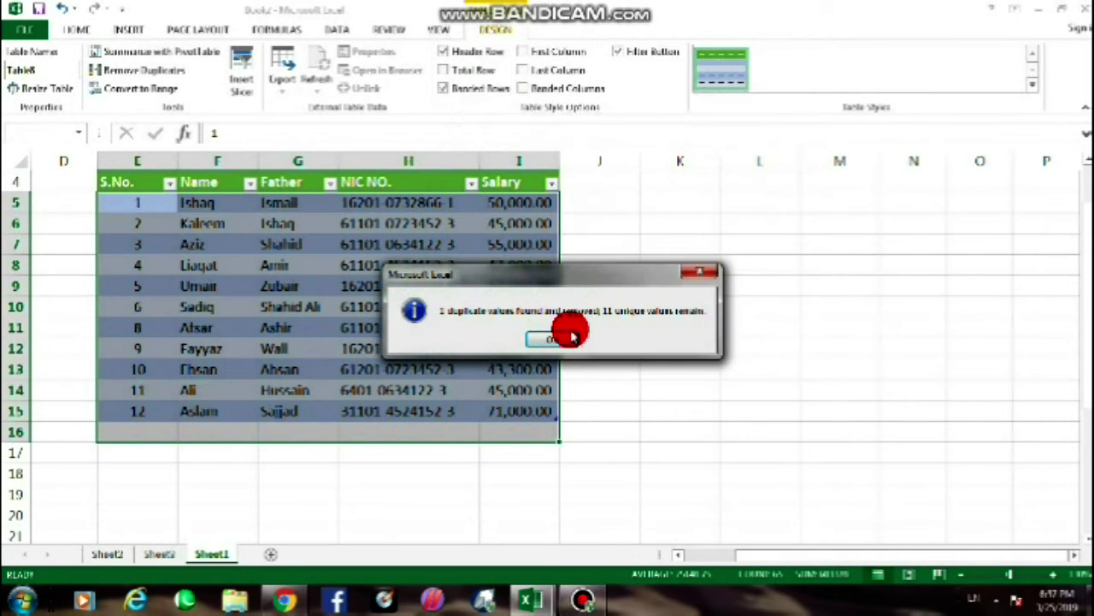
click(557, 340)
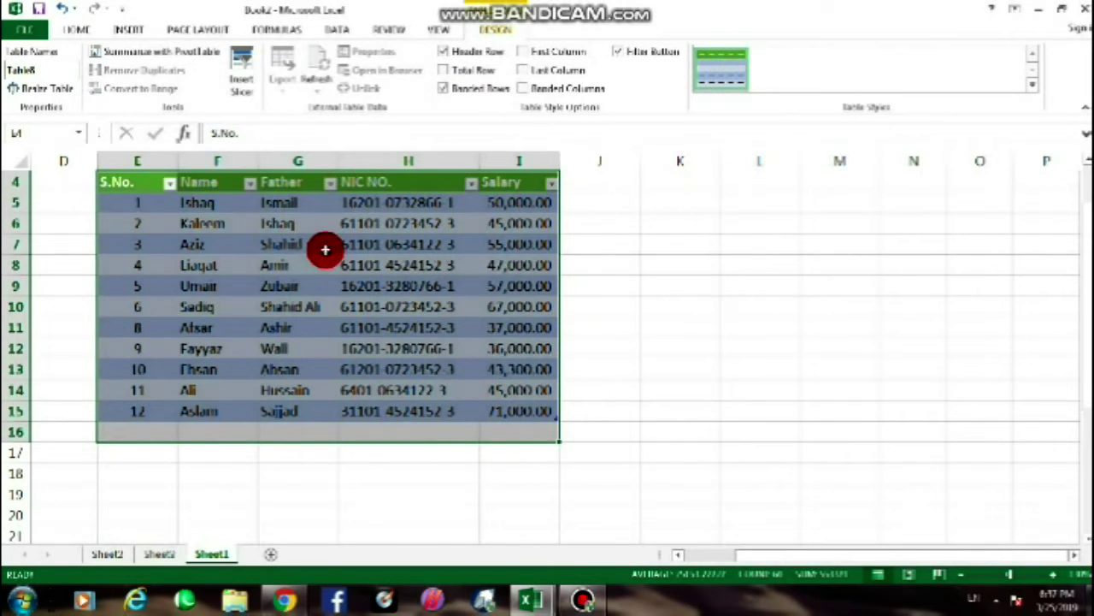
click(325, 248)
drag(211, 202, 391, 203)
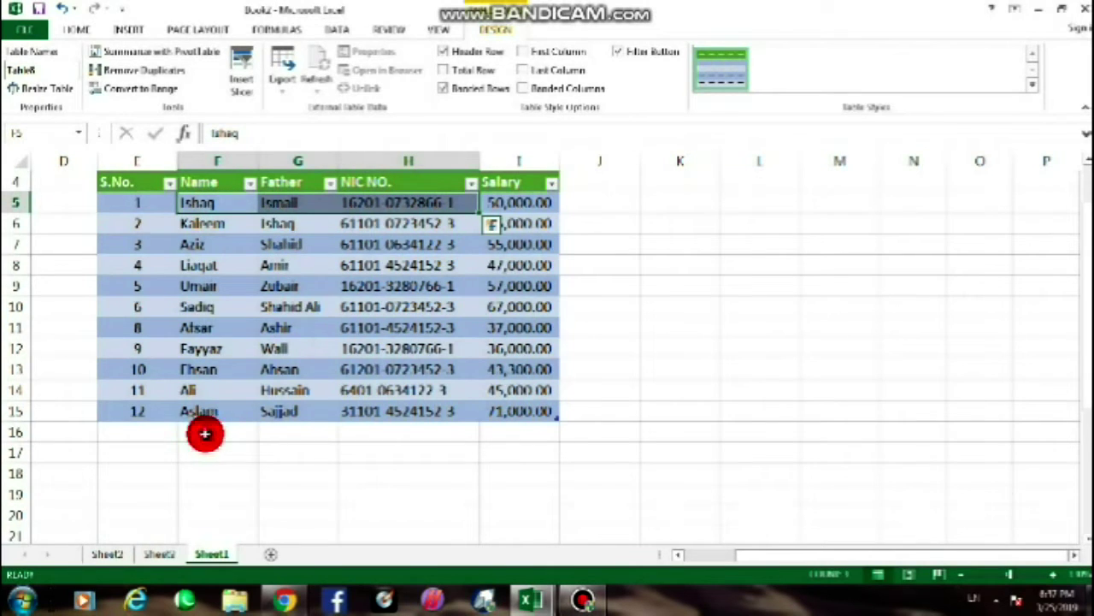
key(ctrl+z)
click(344, 478)
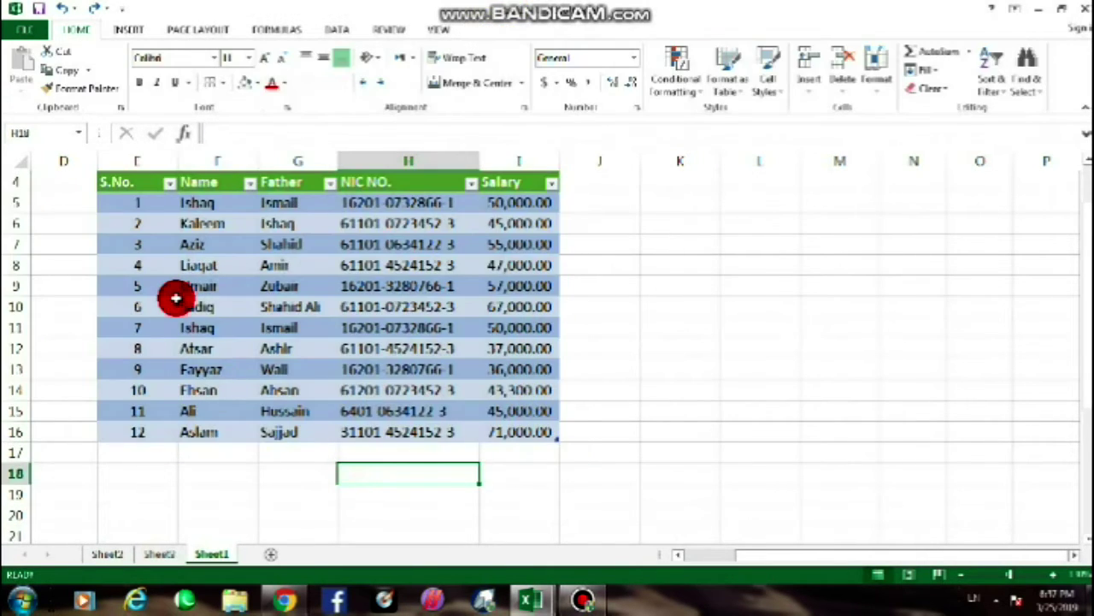
drag(291, 244, 393, 244)
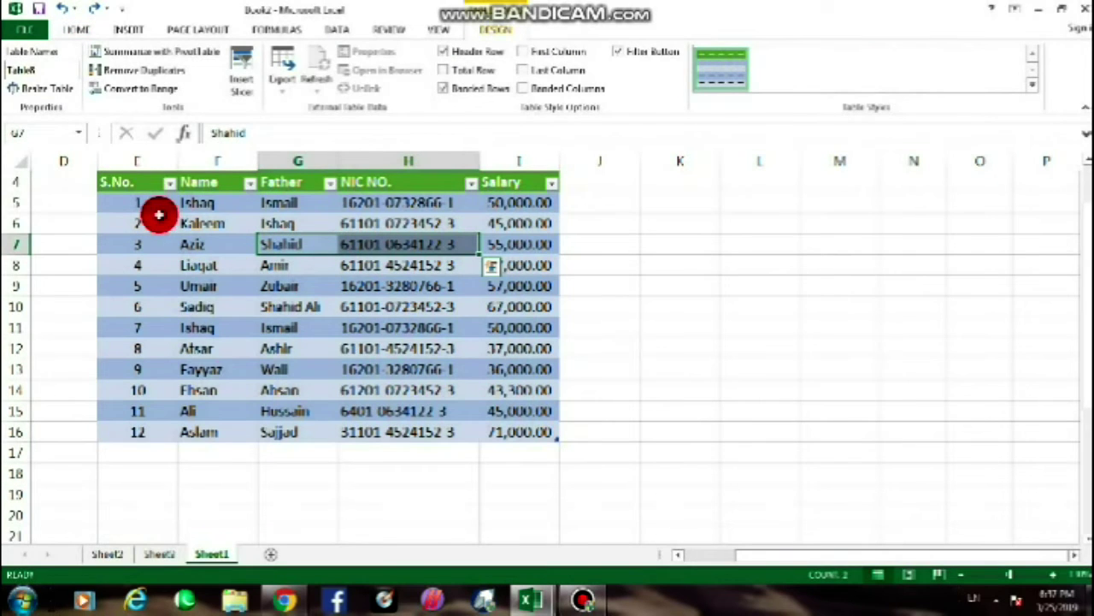
drag(139, 190, 515, 428)
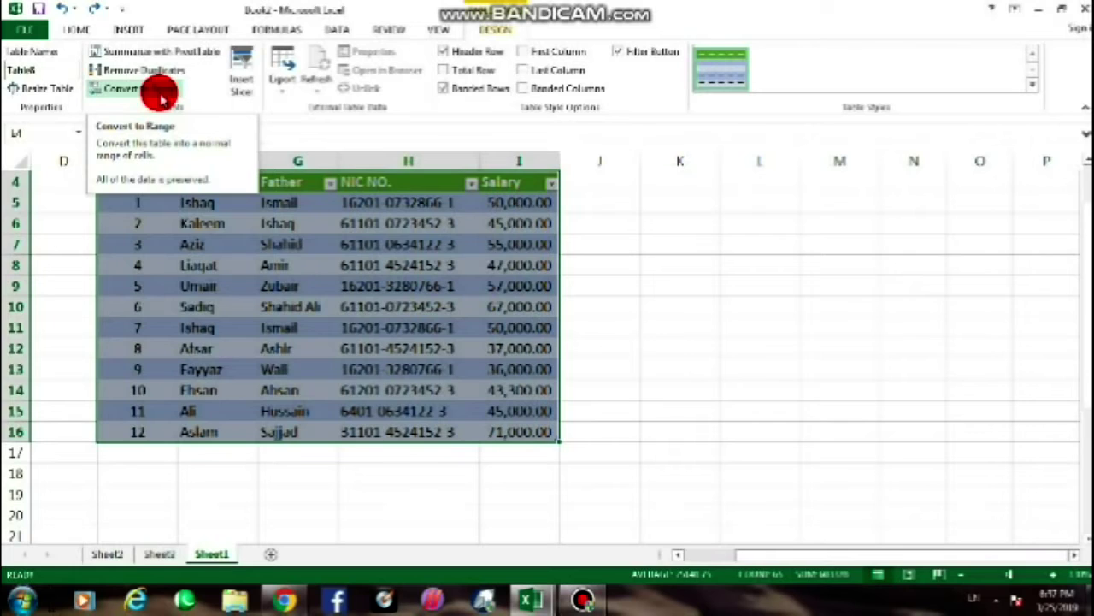
- Convert the employee table E4:I16 to a normal range, confirming Yes
click(339, 287)
mouse_move(125, 182)
mouse_down()
mouse_move(305, 241)
mouse_move(506, 387)
mouse_move(523, 414)
mouse_up()
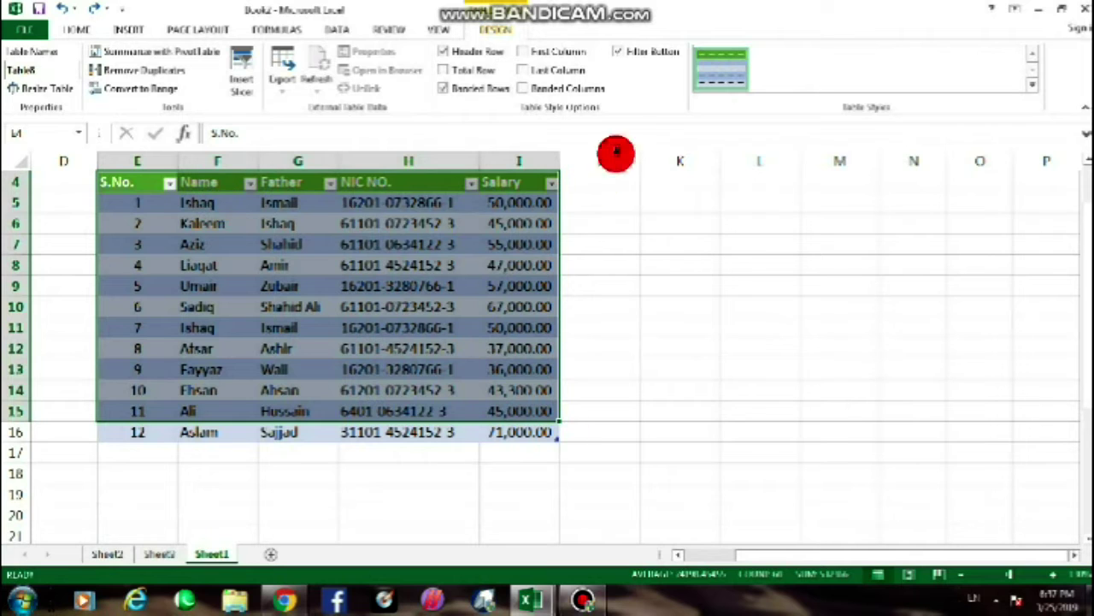
scroll(328, 350, up, 1)
click(329, 349)
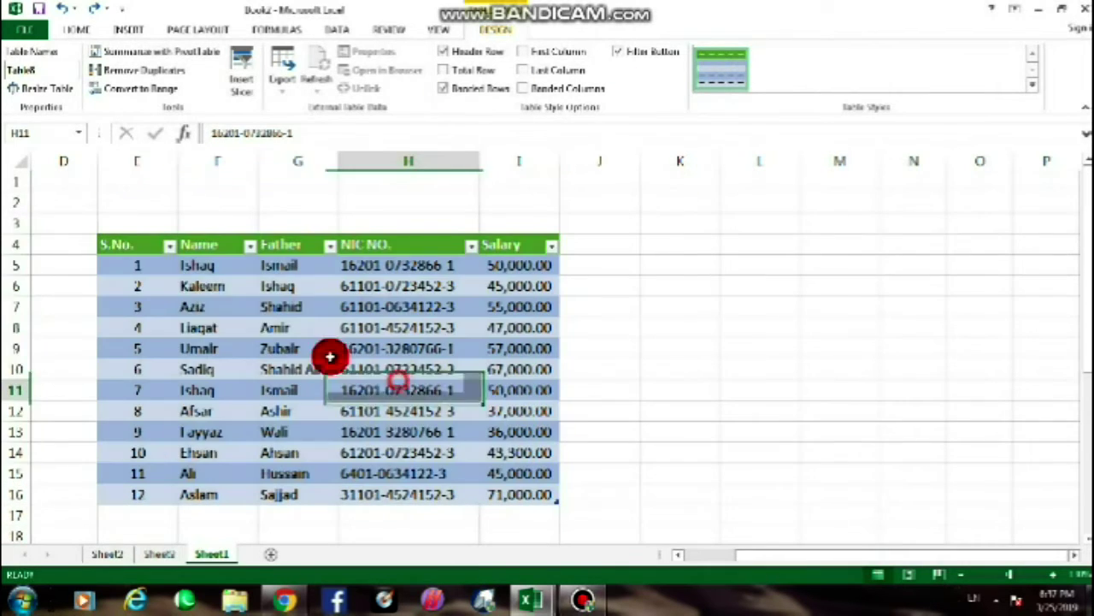
drag(140, 245, 547, 498)
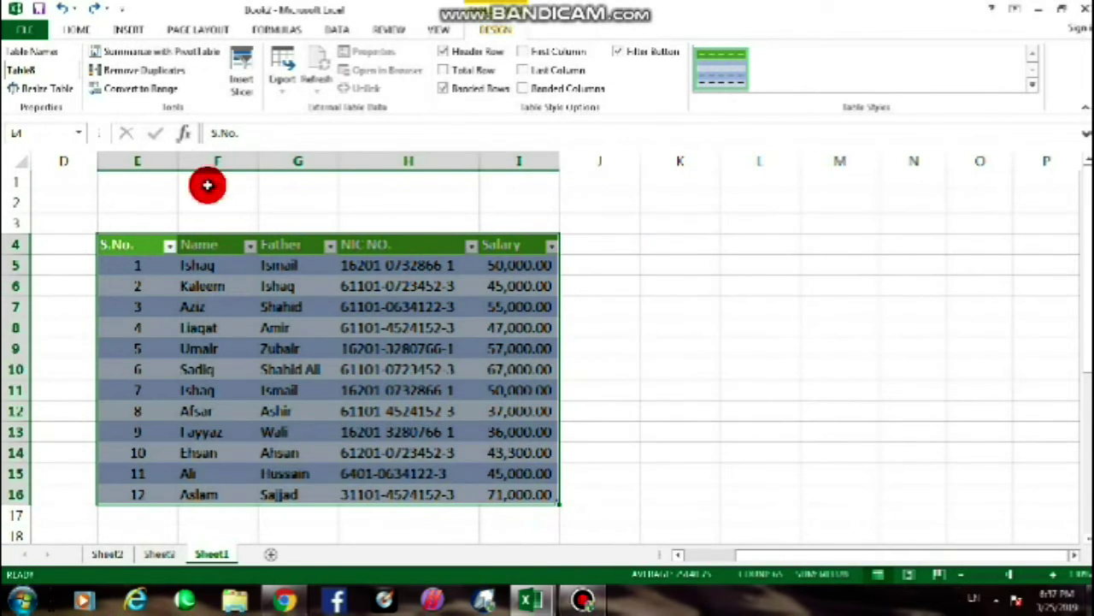
click(165, 93)
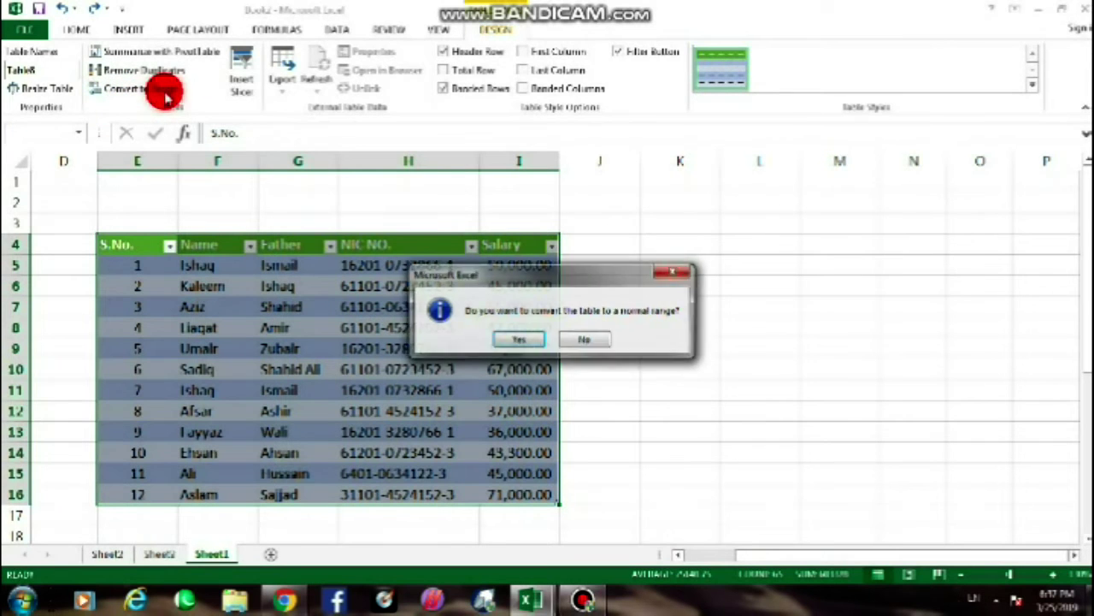
click(517, 340)
- Undo the conversion so E4:I16 is a table with filter buttons again
click(671, 415)
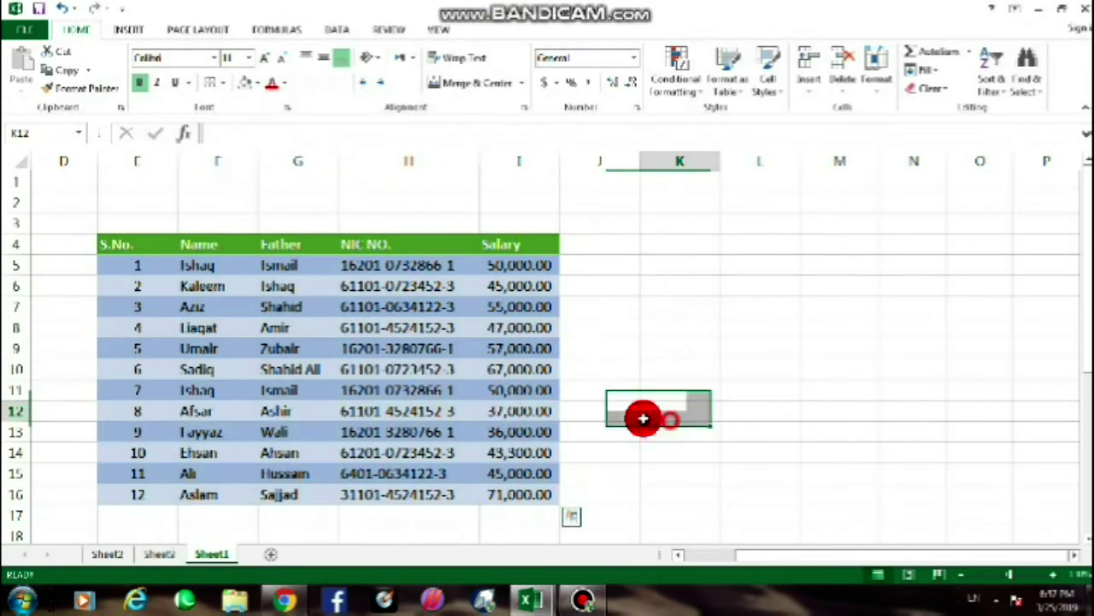
mouse_move(137, 245)
mouse_down()
mouse_move(442, 457)
mouse_move(539, 496)
mouse_up()
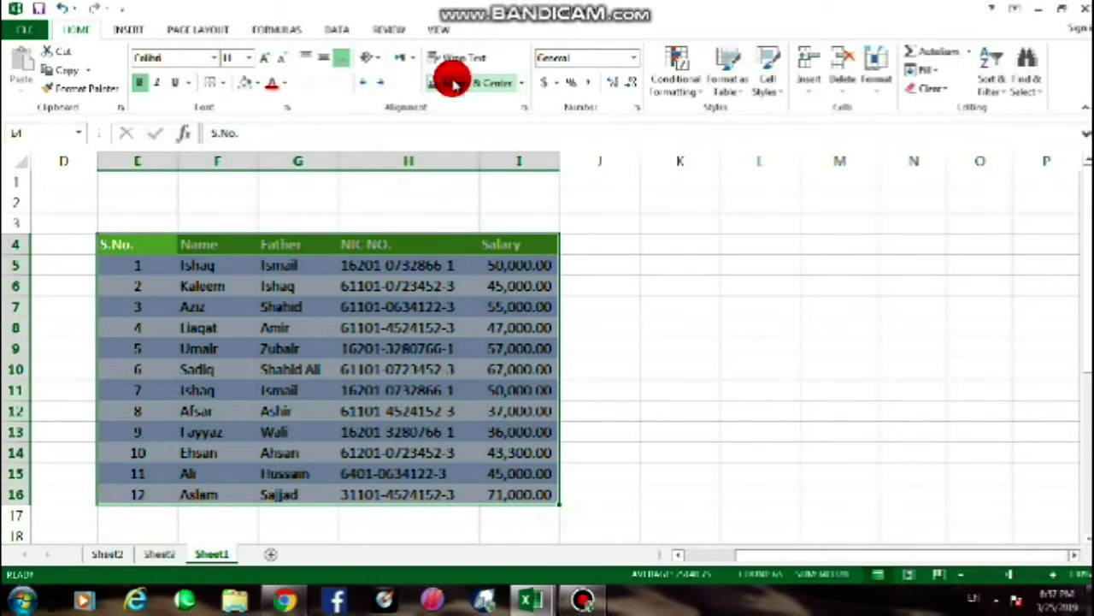
key(ctrl+z)
click(495, 30)
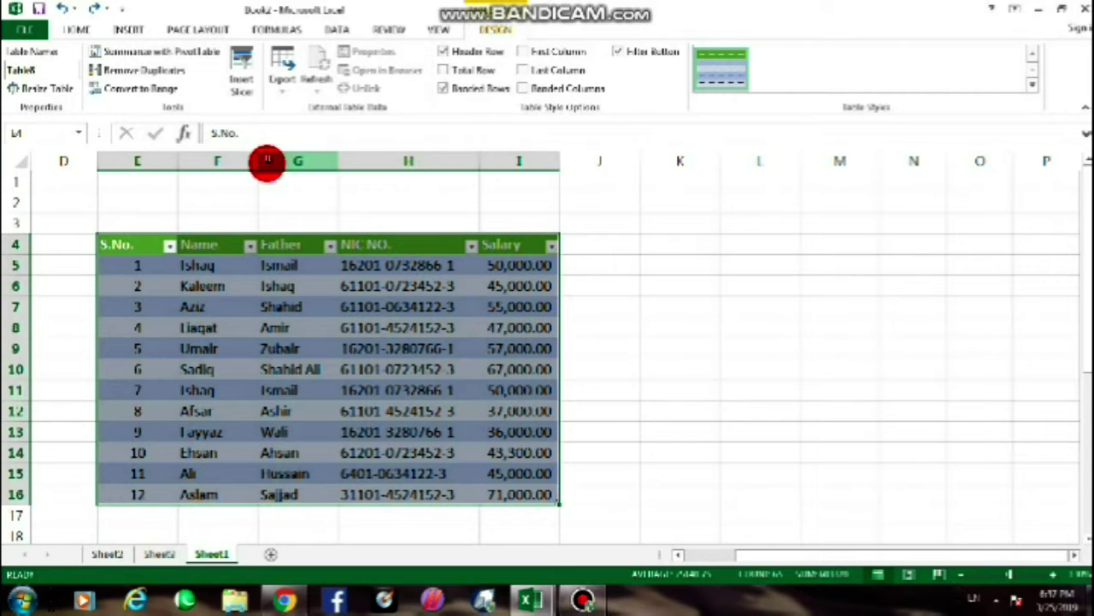
click(242, 70)
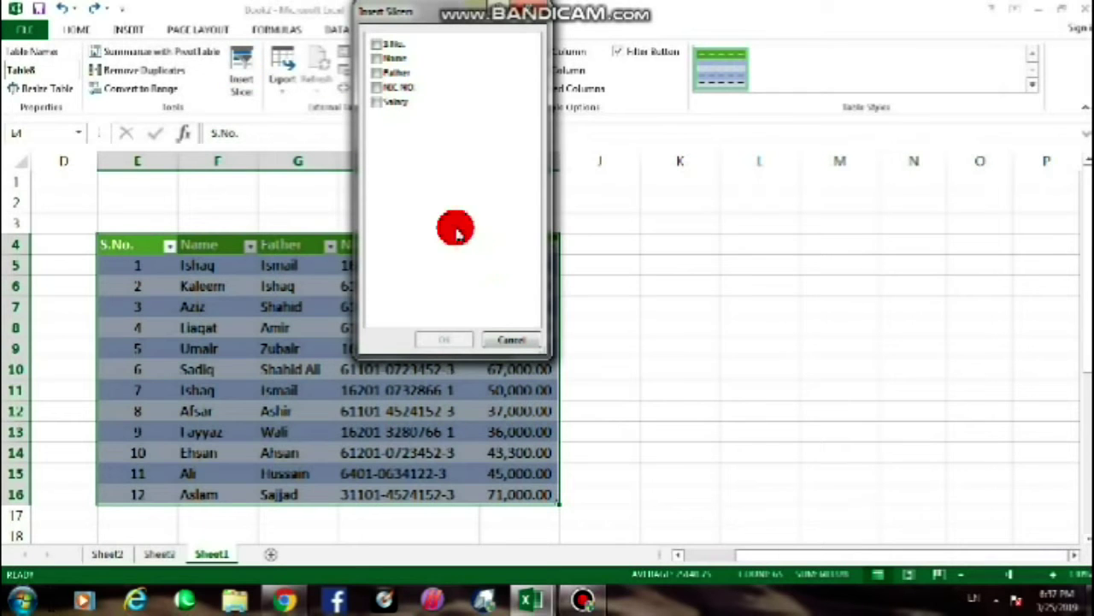
click(378, 58)
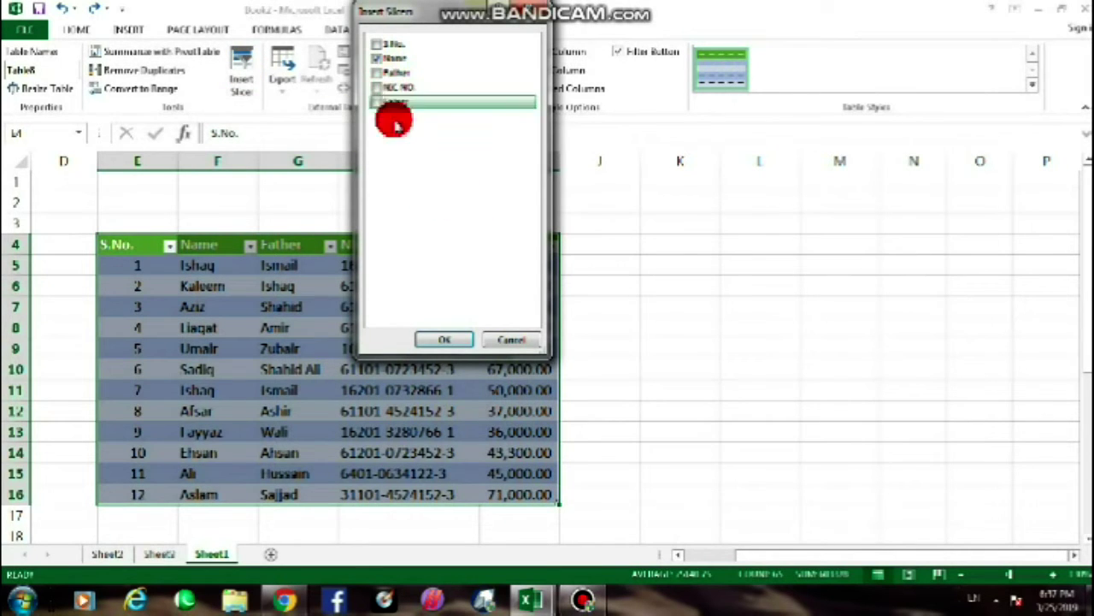
click(444, 339)
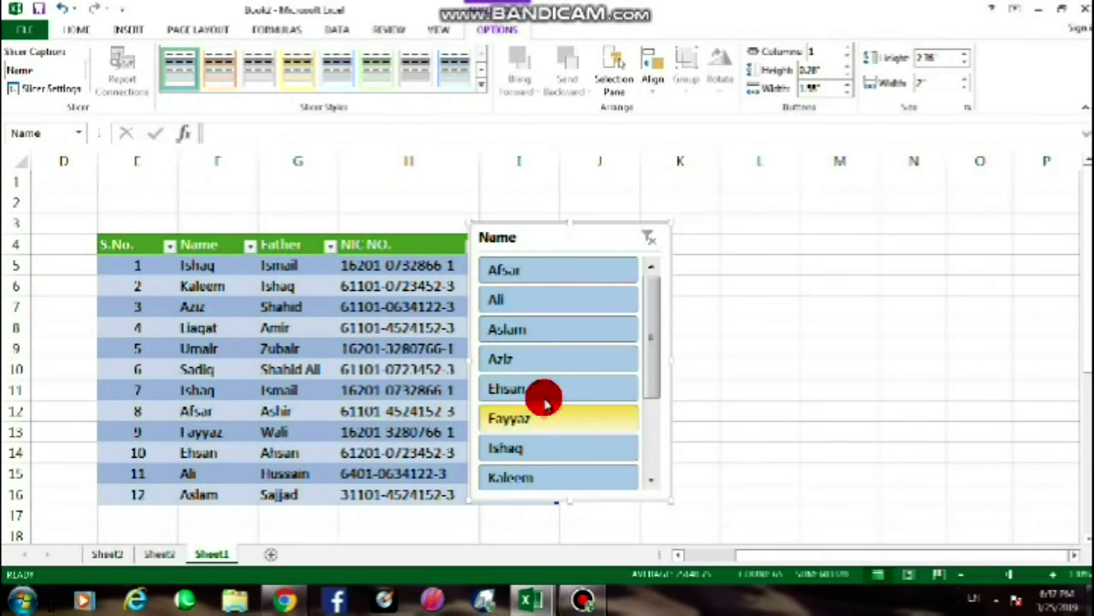
scroll(535, 419, down, 1)
scroll(533, 420, down, 1)
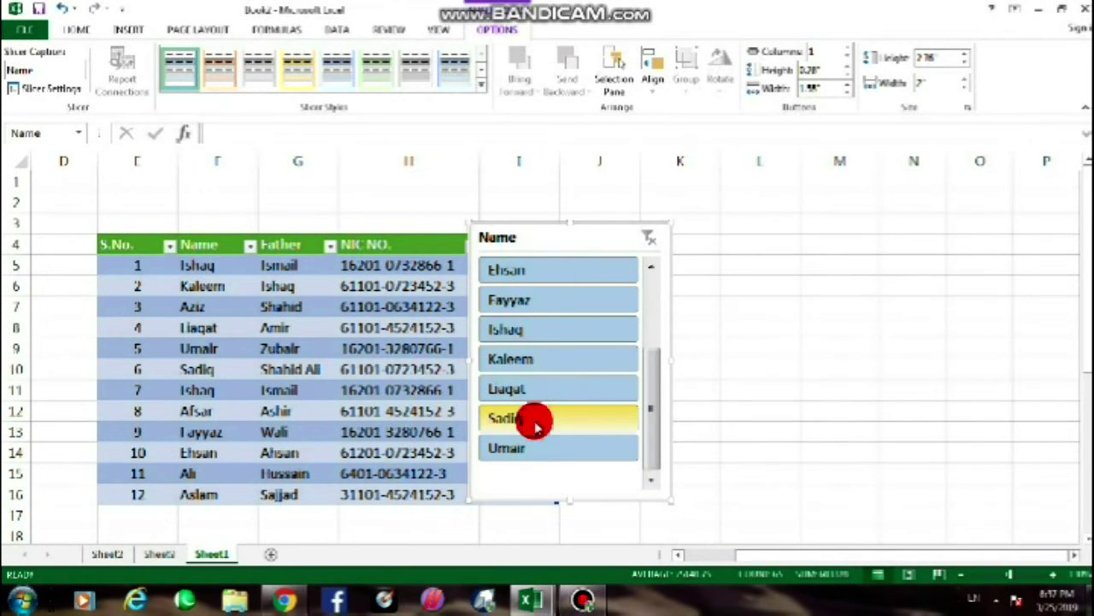
scroll(532, 420, up, 3)
mouse_move(633, 354)
mouse_down()
mouse_move(653, 378)
mouse_move(652, 464)
mouse_move(655, 391)
mouse_move(633, 291)
mouse_up()
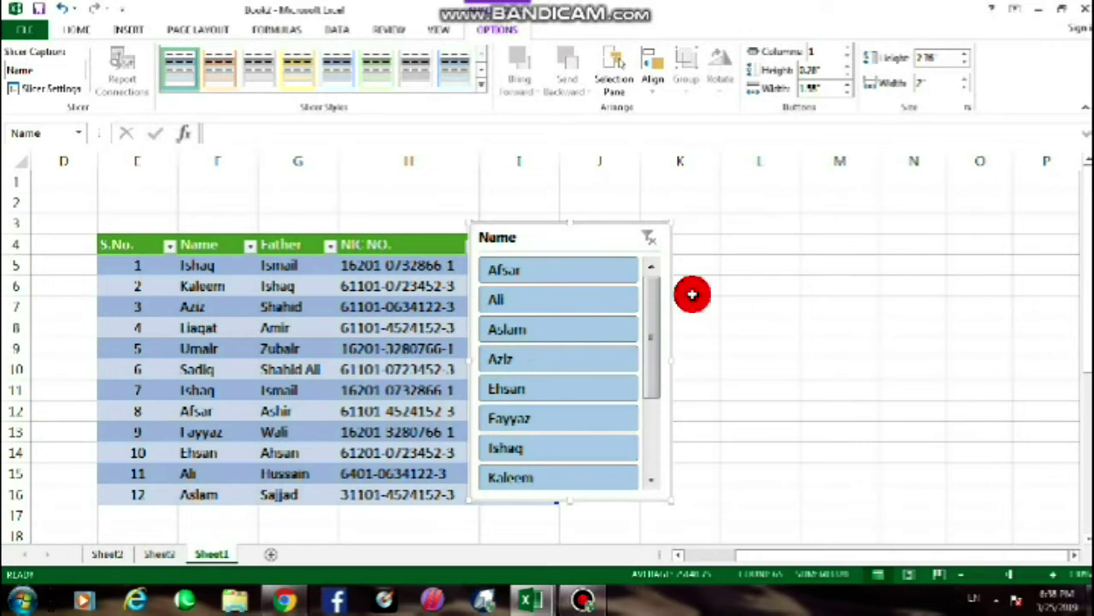
click(650, 237)
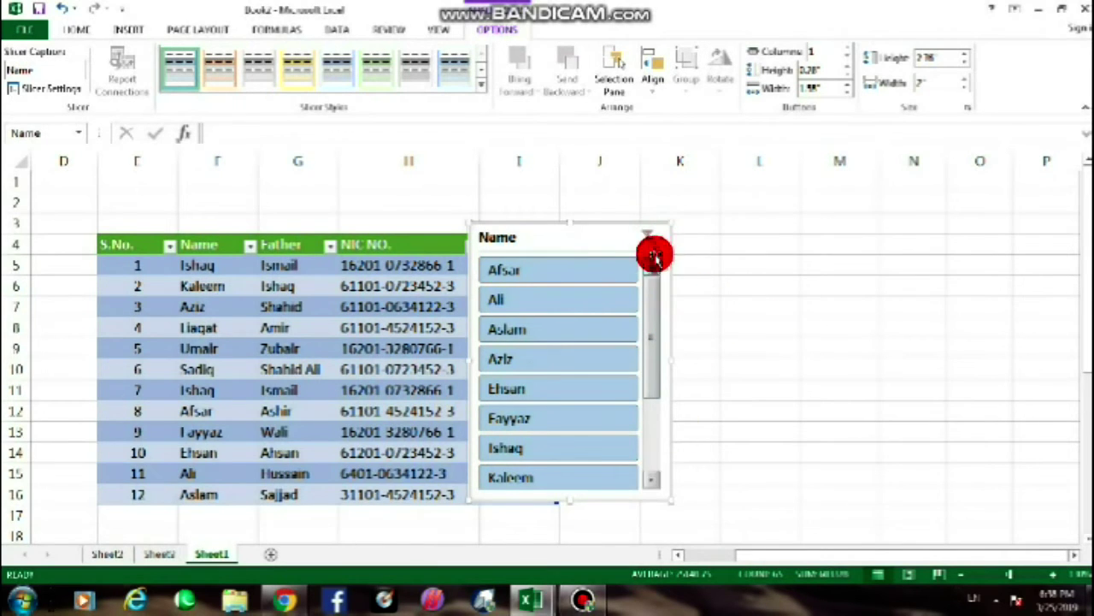
key(Delete)
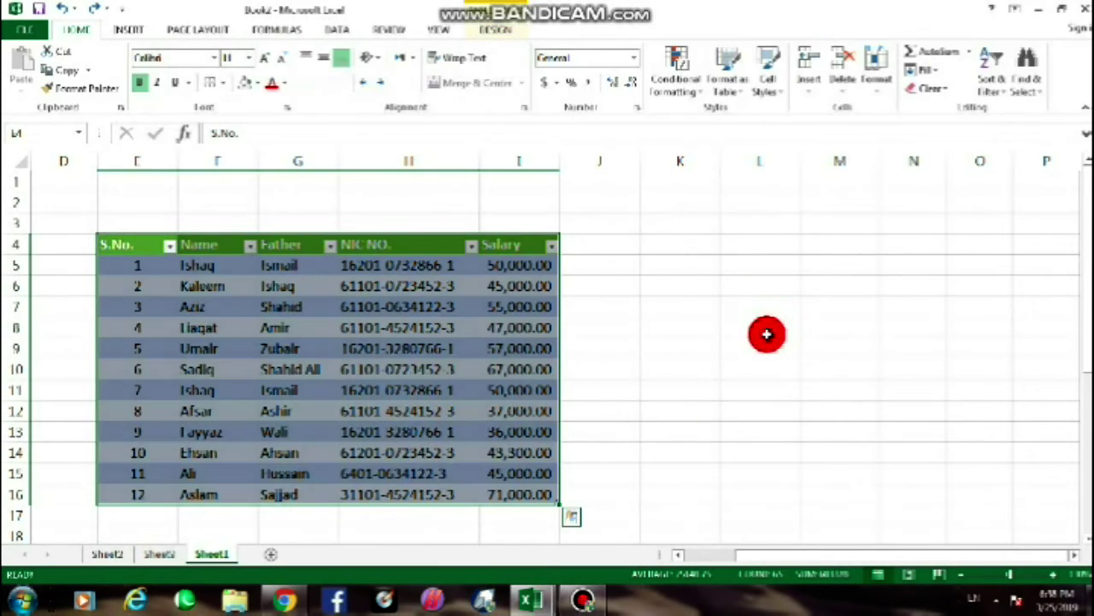
click(493, 30)
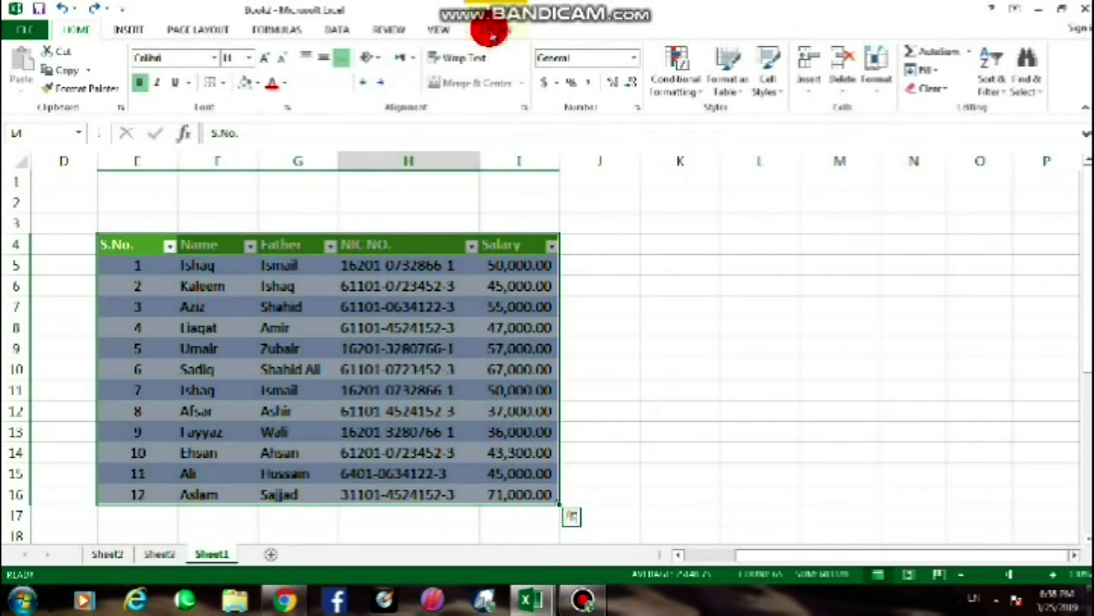
click(242, 89)
click(386, 73)
click(382, 58)
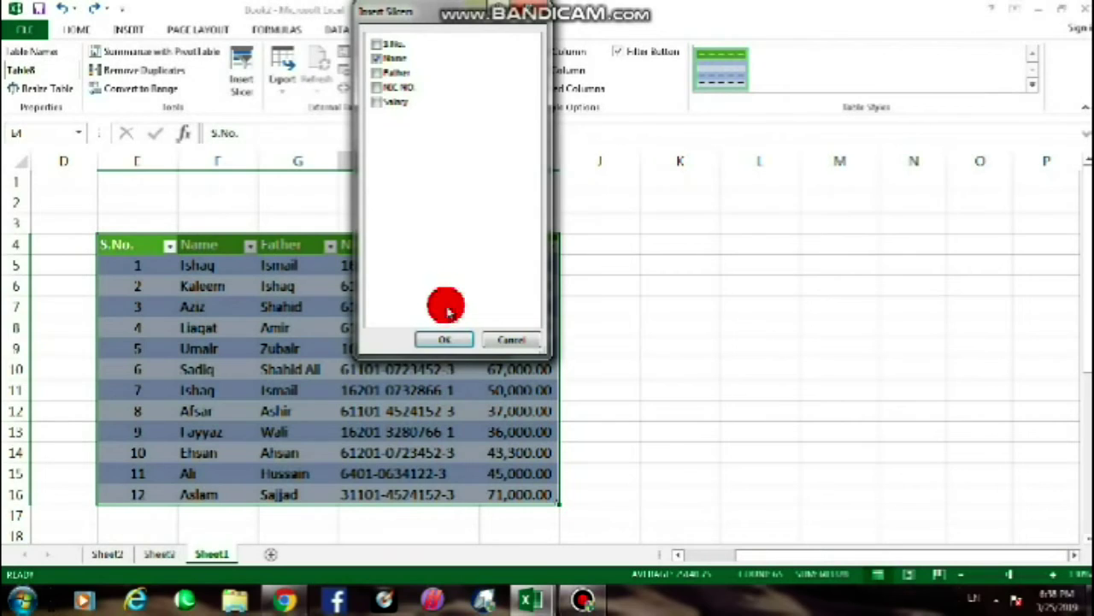
click(444, 340)
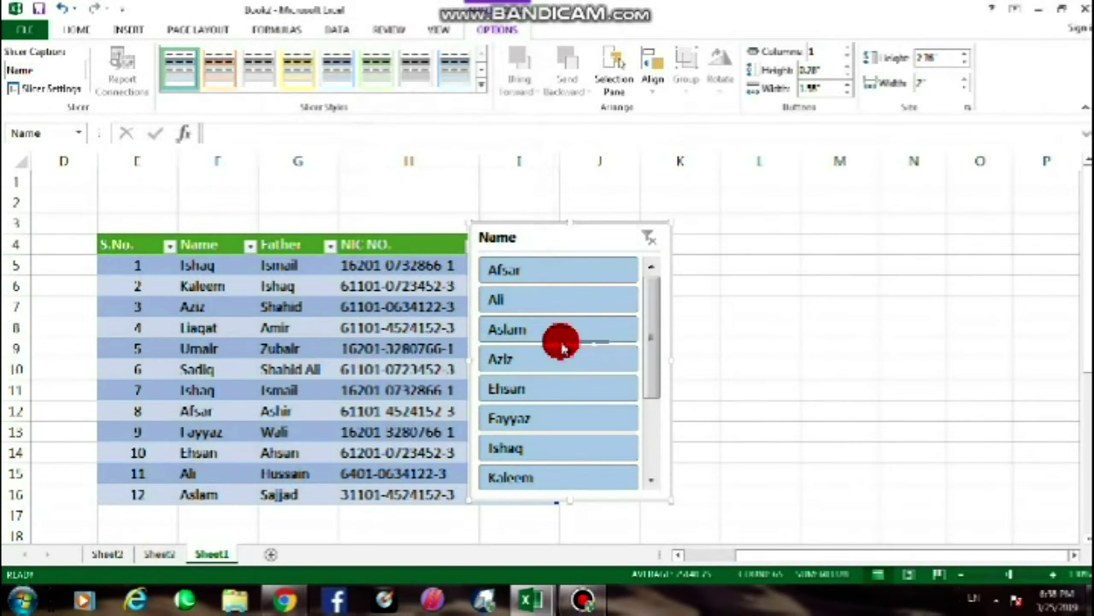
drag(652, 317, 645, 423)
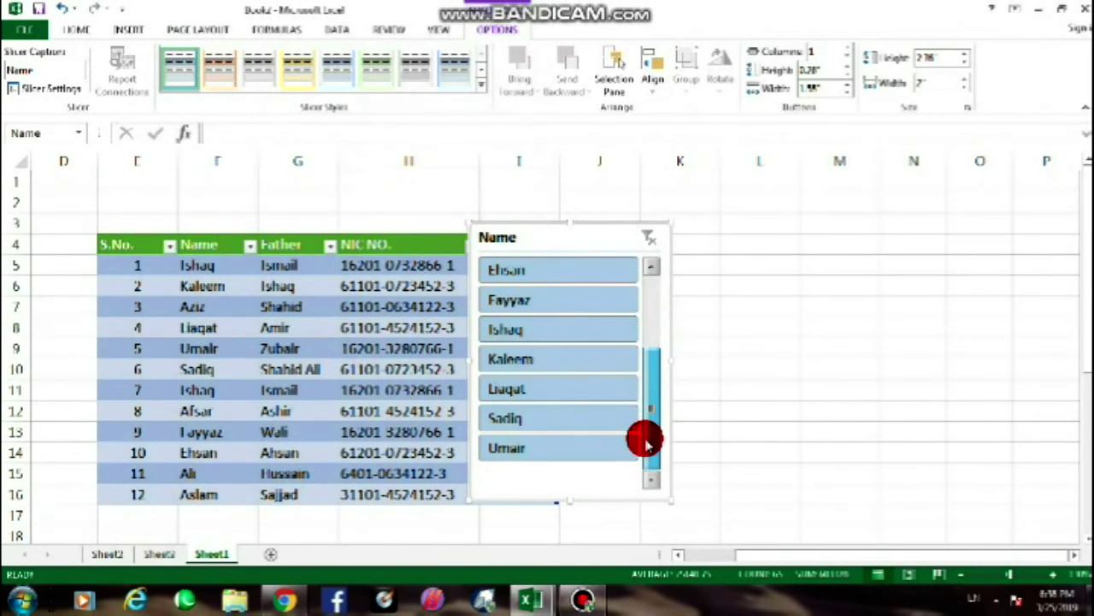
click(510, 334)
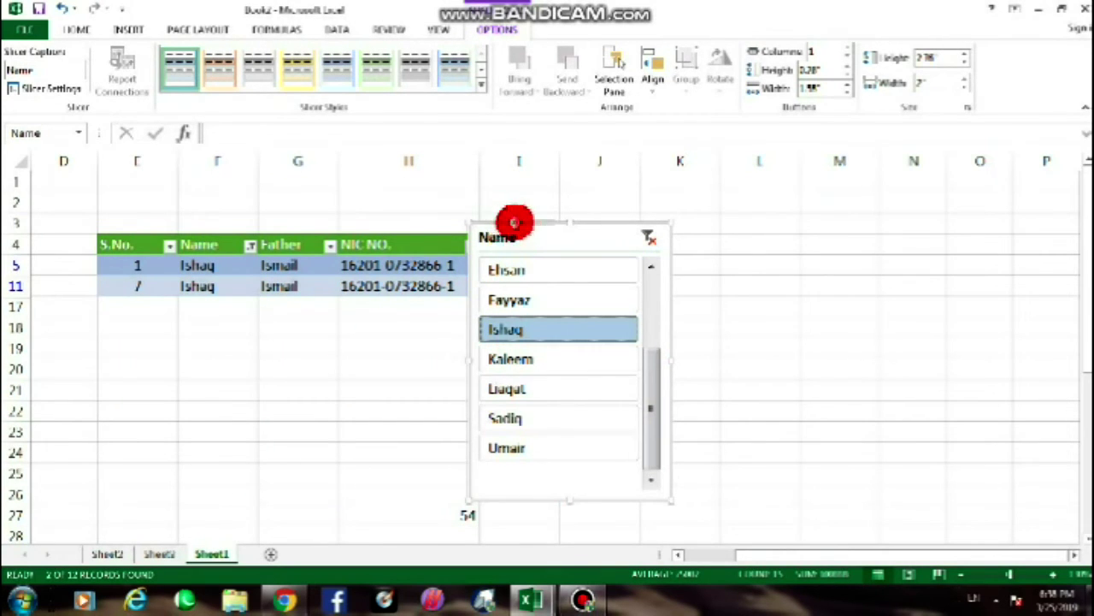
drag(514, 222, 650, 201)
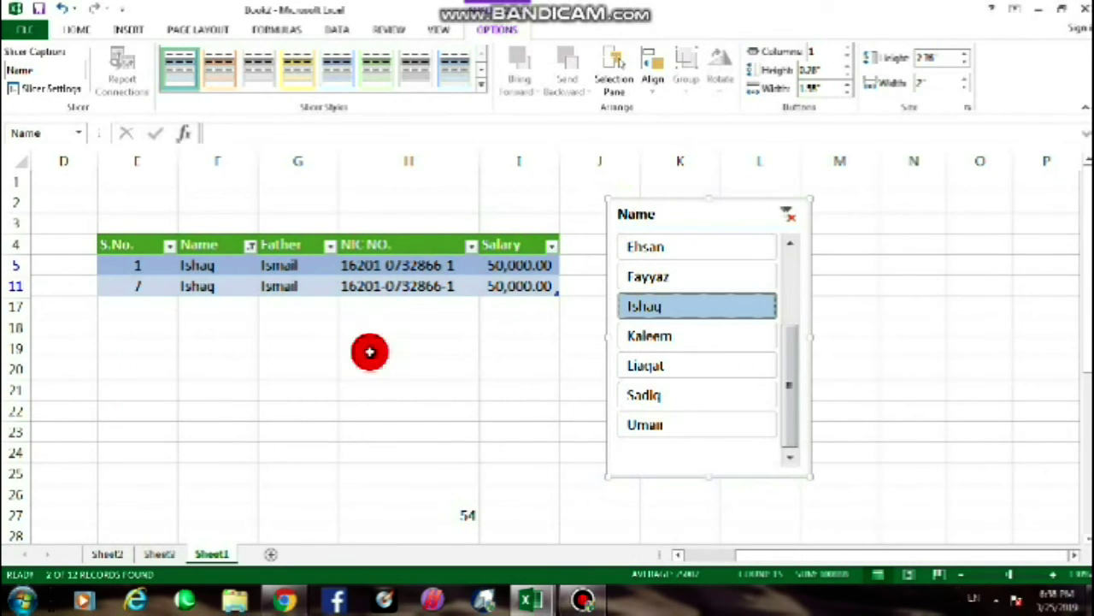
click(675, 335)
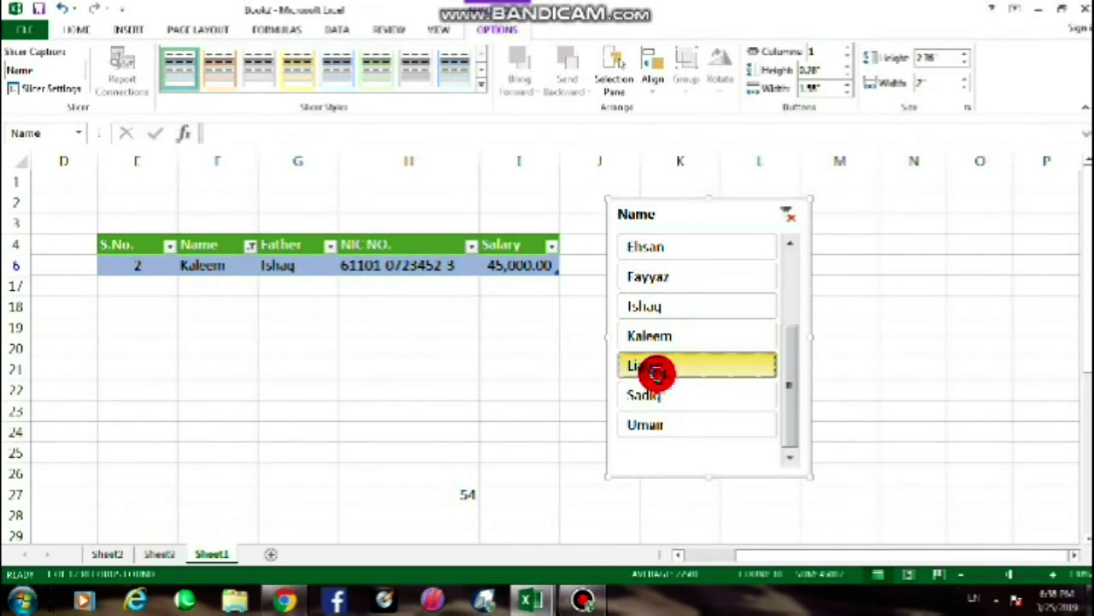
click(654, 367)
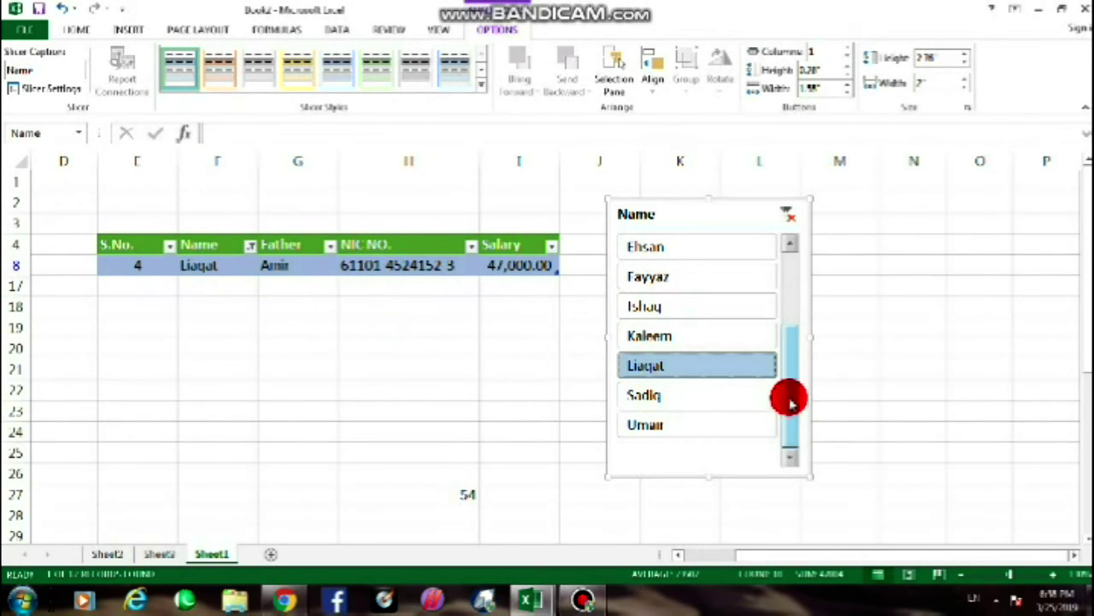
click(648, 395)
click(647, 428)
click(660, 246)
drag(782, 389, 785, 274)
click(665, 249)
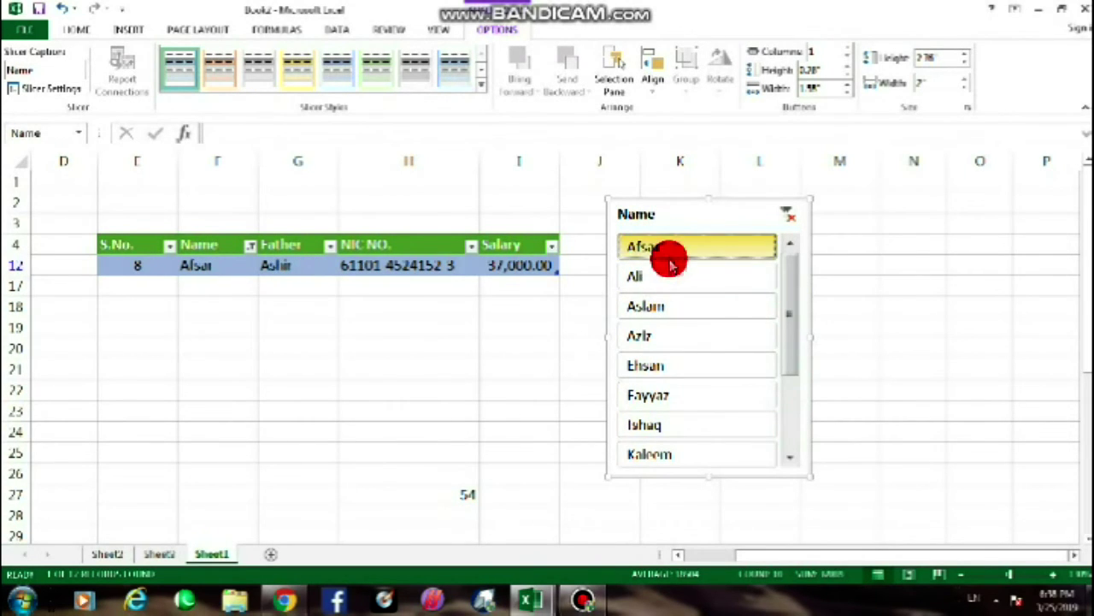
click(659, 277)
click(656, 314)
click(655, 336)
click(691, 368)
click(682, 396)
click(680, 427)
click(663, 450)
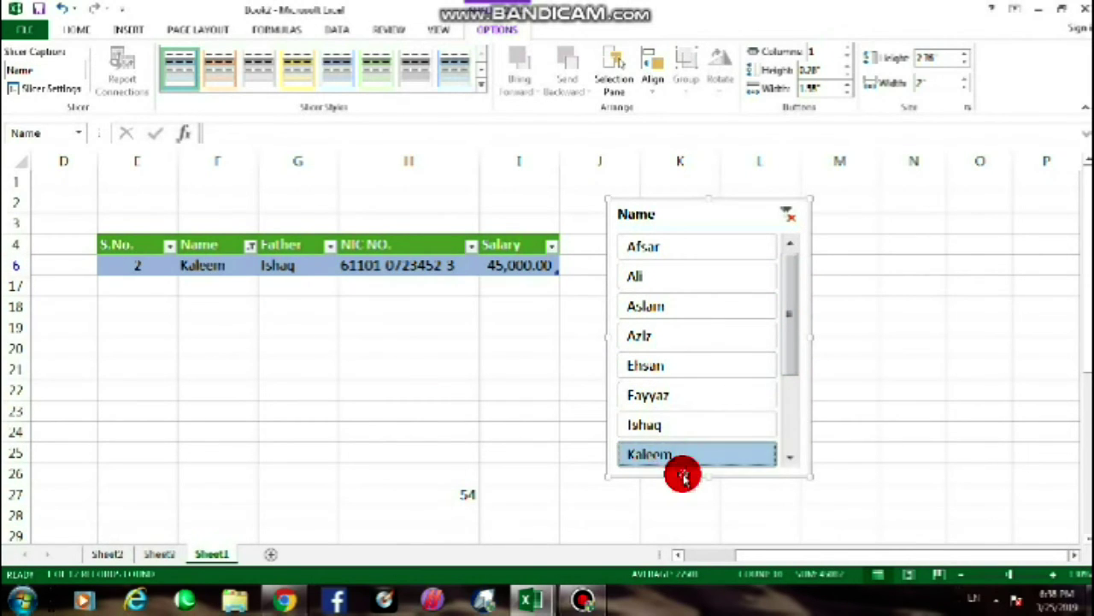
click(430, 409)
key(Up)
key(Up)
key(Up)
key(Up)
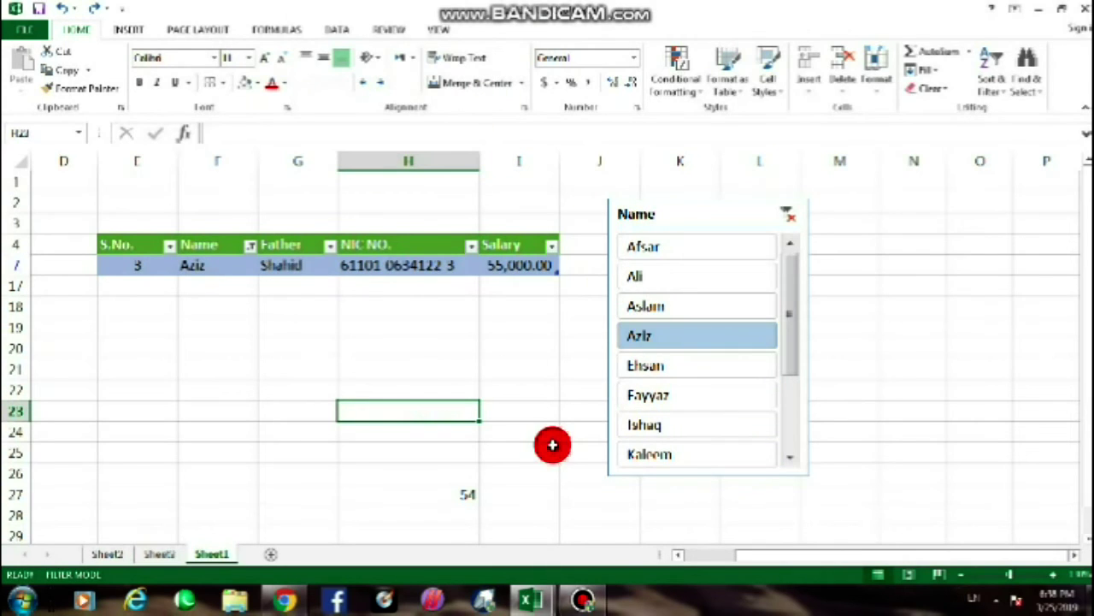
key(Up)
key(Up)
key(Up)
click(501, 367)
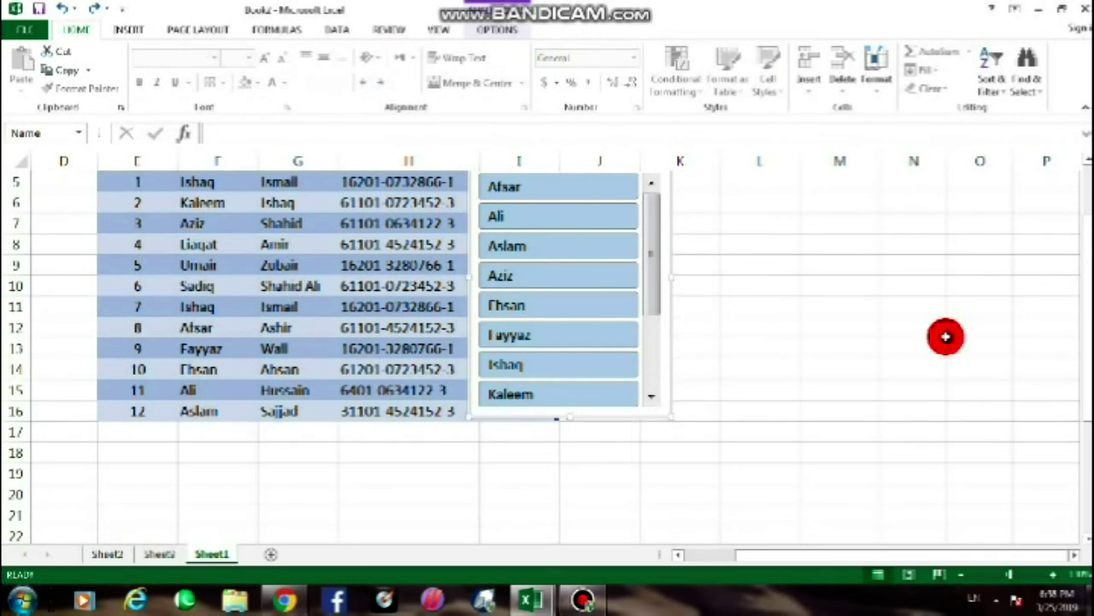
key(Delete)
click(786, 410)
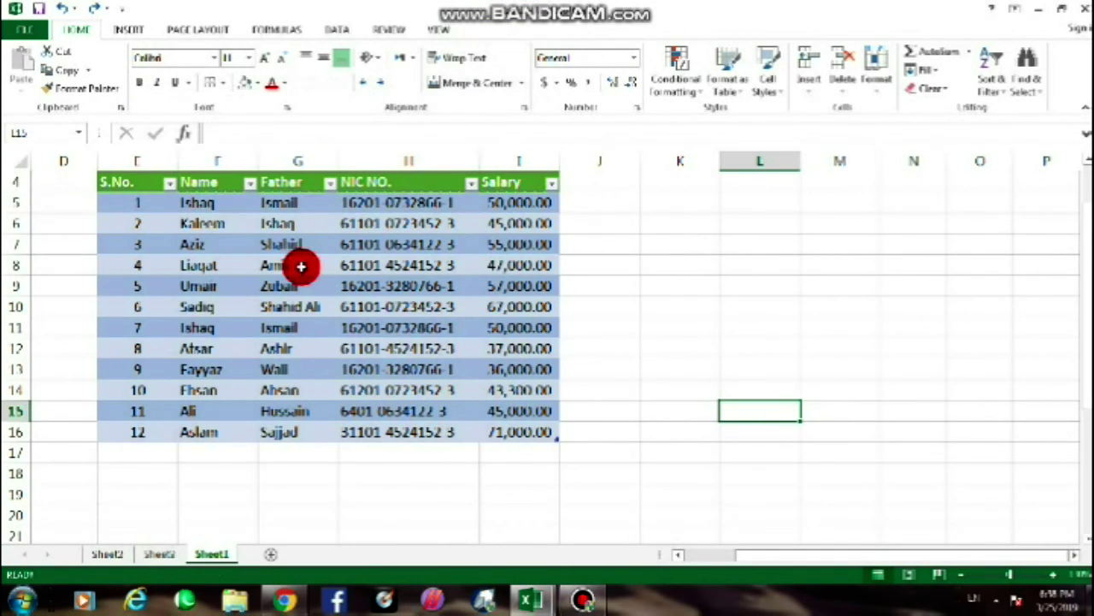
key(ctrl+z)
click(423, 366)
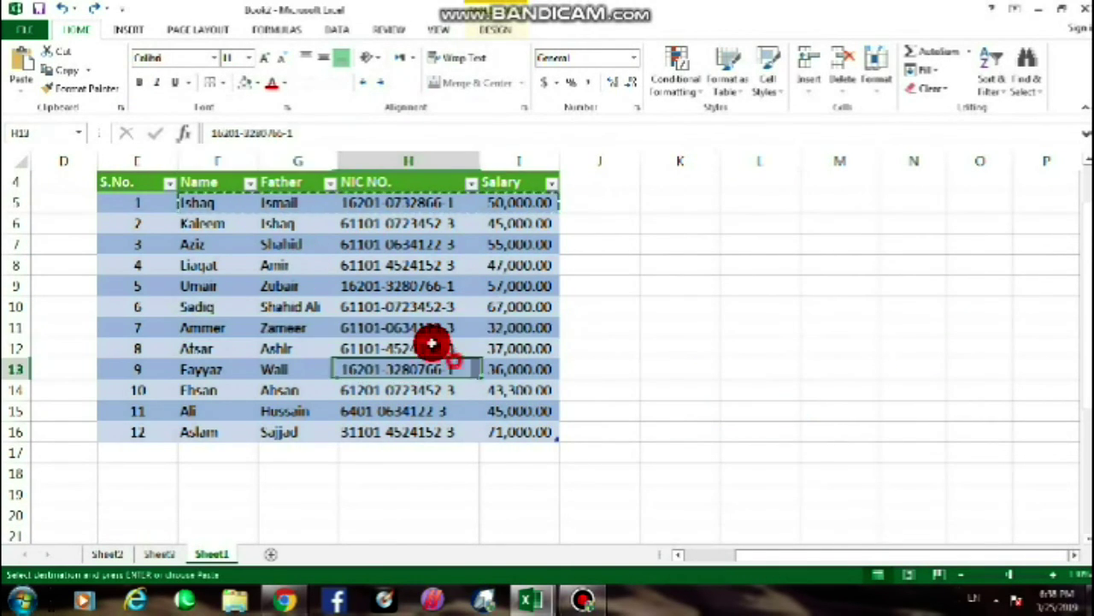
click(491, 32)
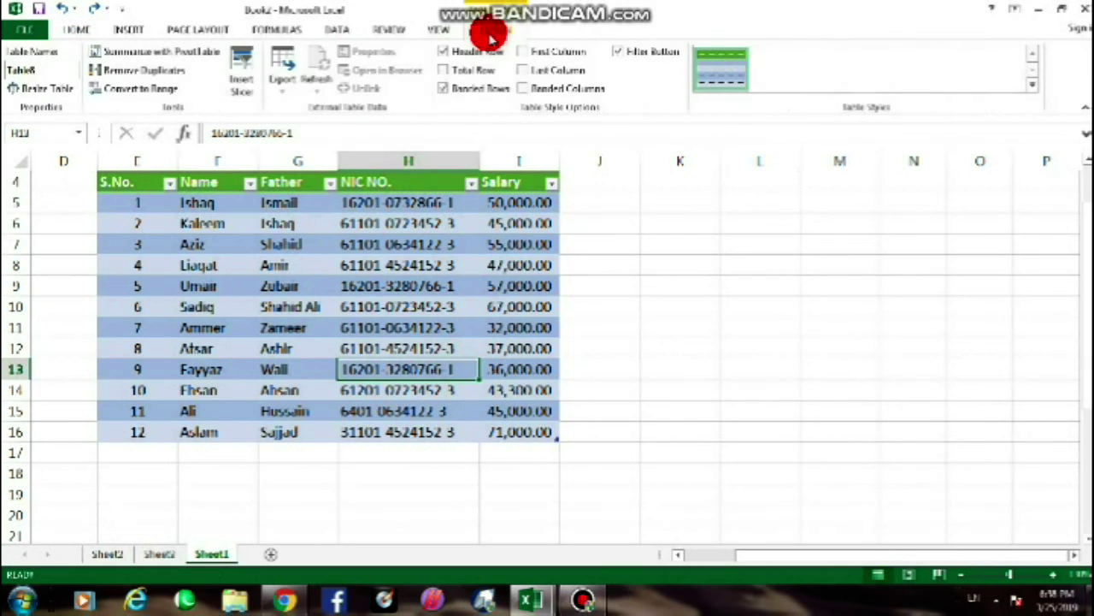
- Start Export Table to SharePoint List for the whole table, then cancel it
click(283, 81)
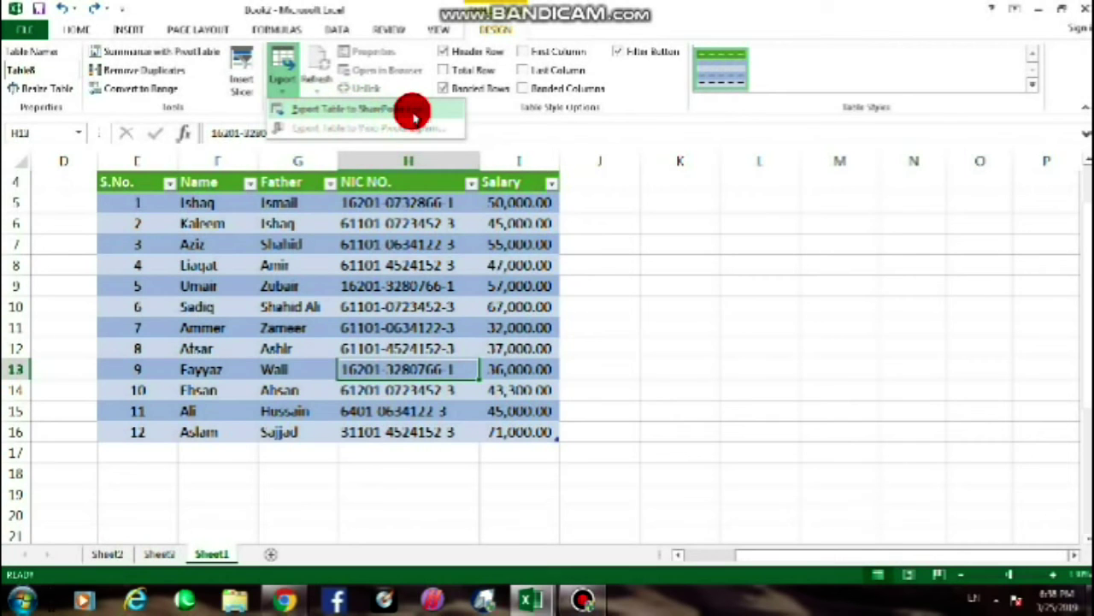
click(139, 200)
drag(132, 182, 548, 435)
click(286, 79)
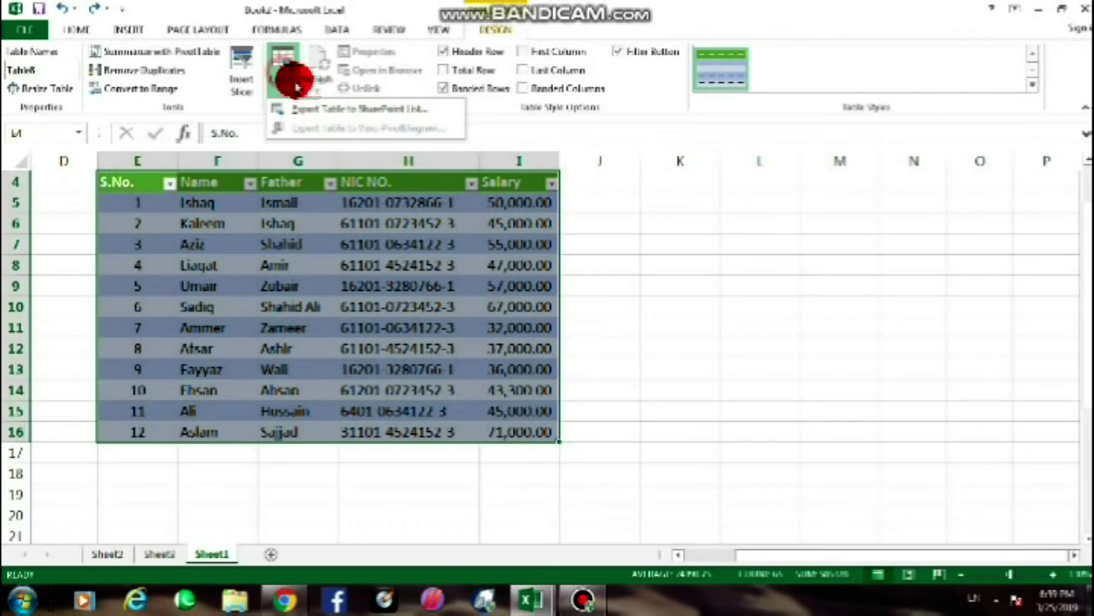
click(355, 113)
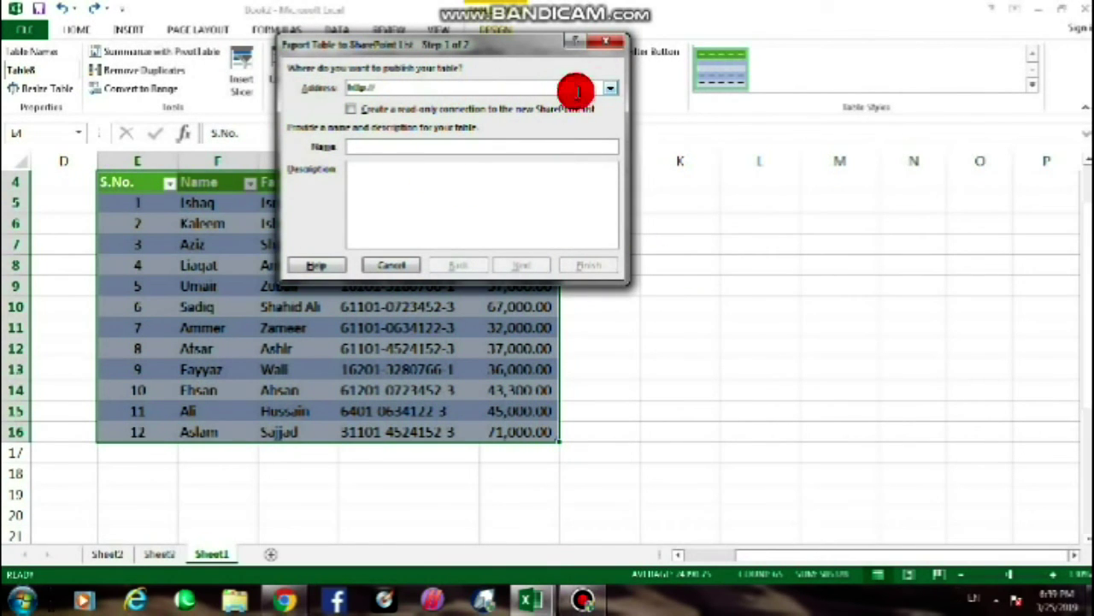
click(611, 89)
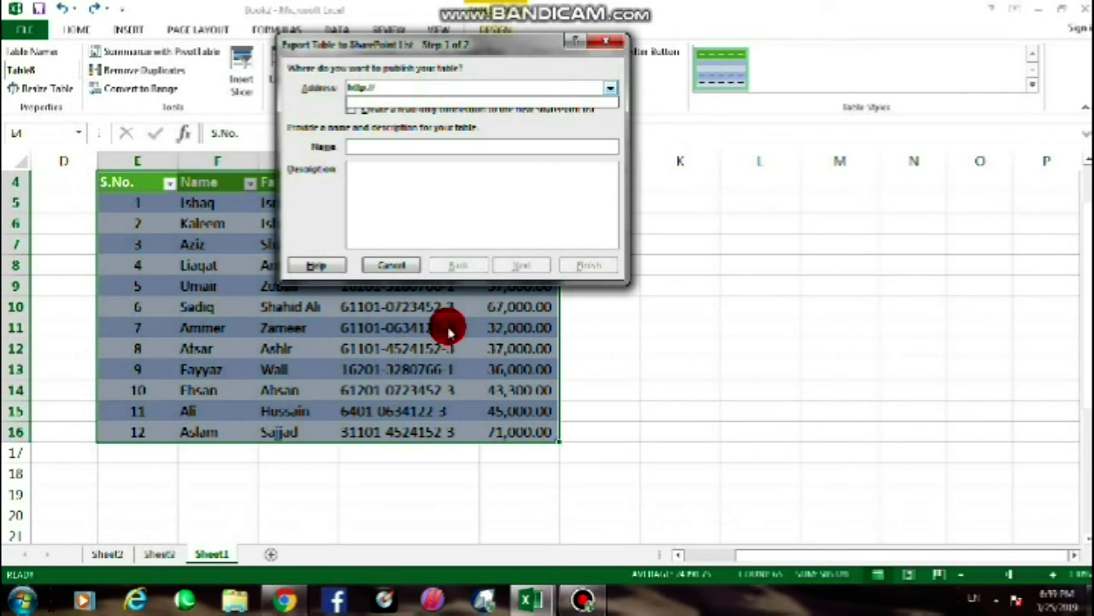
click(394, 270)
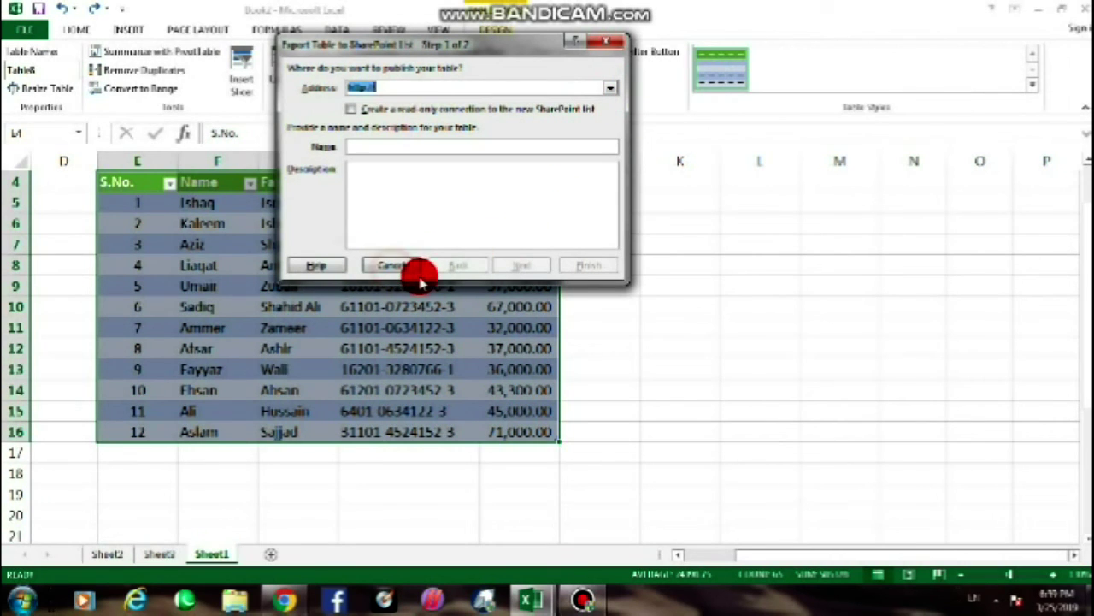
click(390, 266)
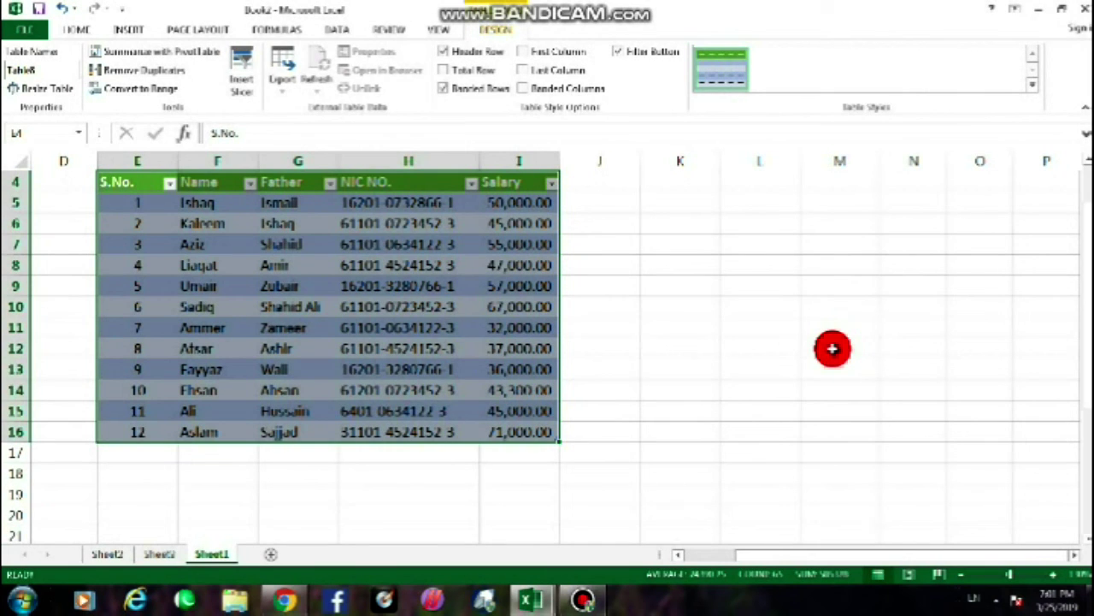
click(831, 348)
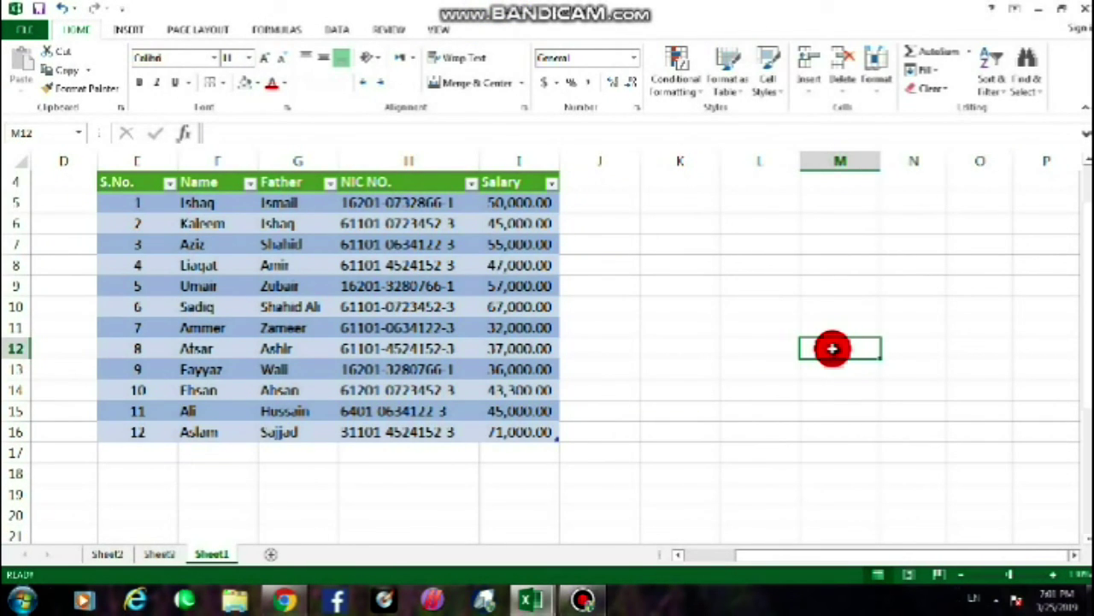